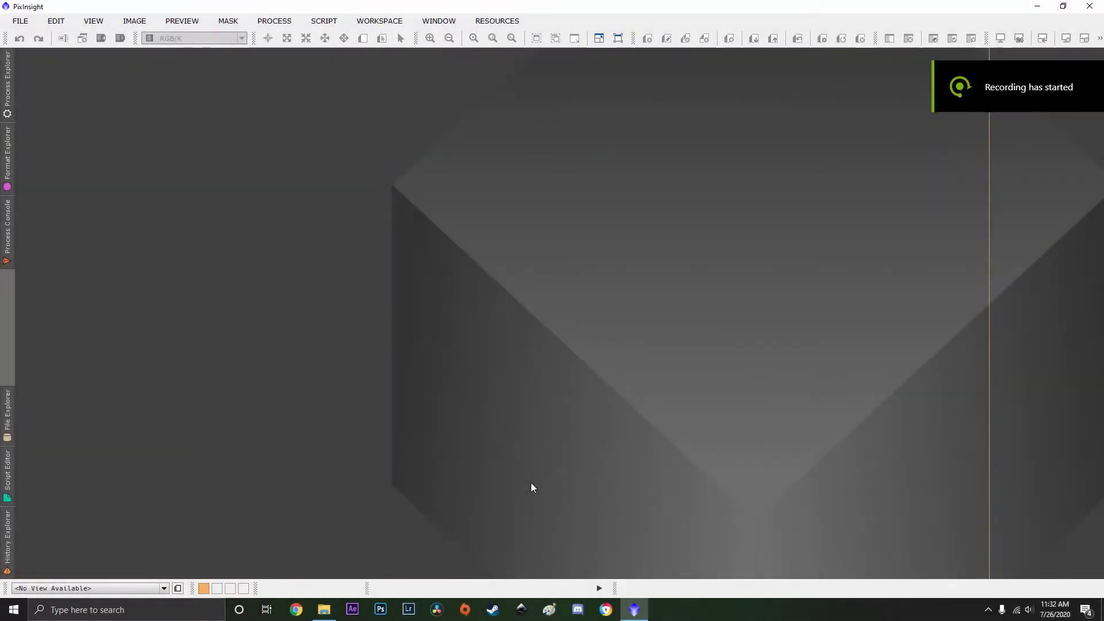
# Load Andromeda.TIF twice from the astrophotography folder and place Andromeda1 beside Andromeda
pyautogui.click(324, 609)
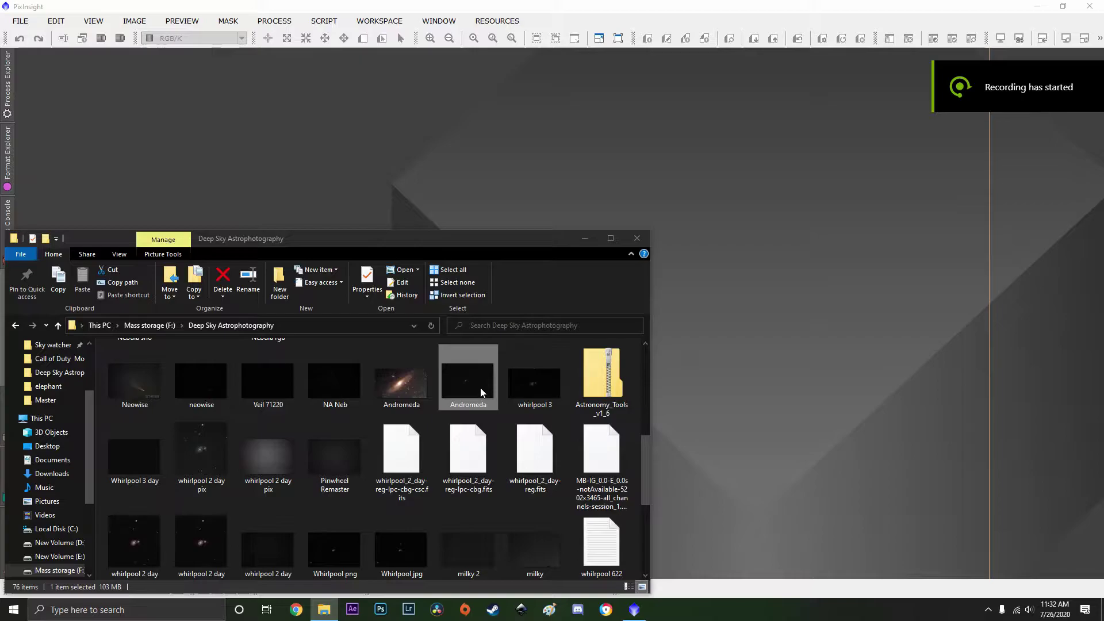
pyautogui.moveTo(481, 388); pyautogui.dragTo(306, 212)
pyautogui.moveTo(478, 397); pyautogui.dragTo(779, 182)
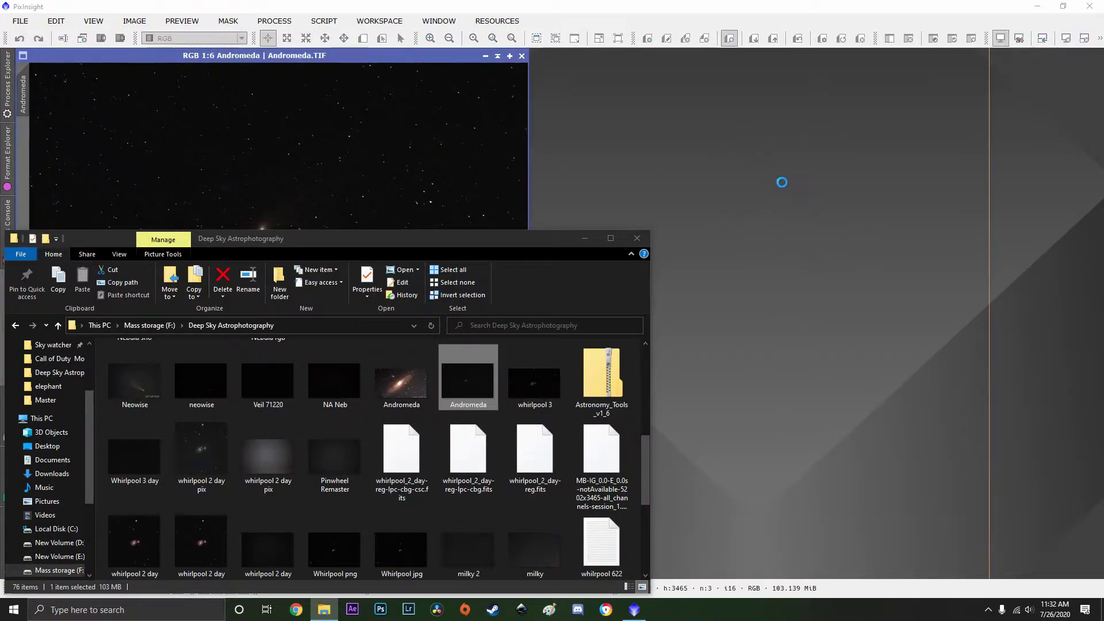
pyautogui.click(637, 241)
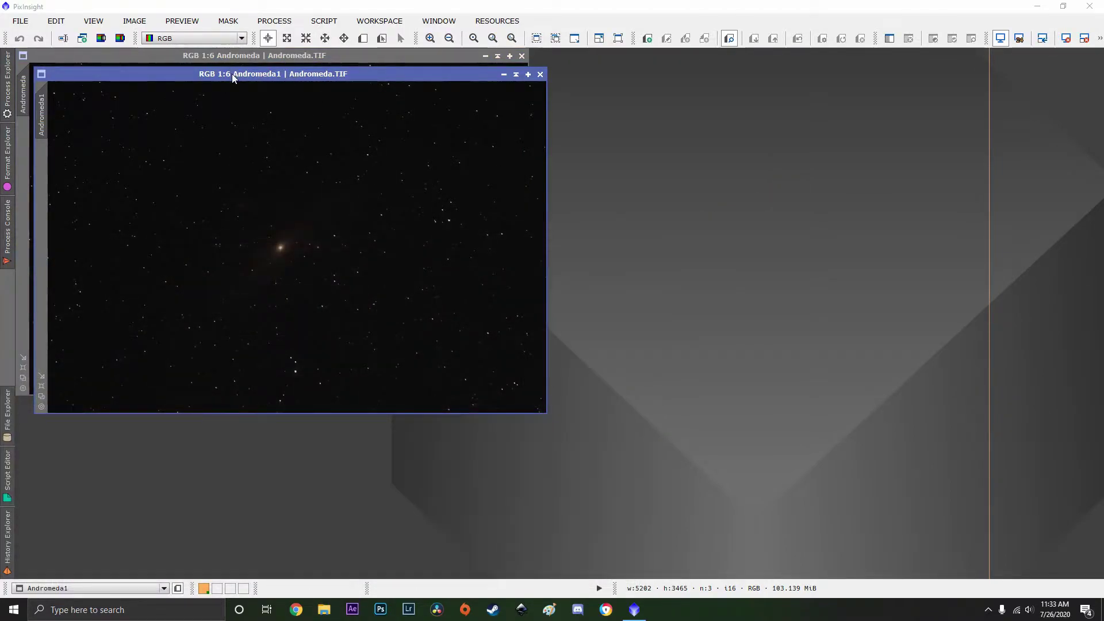
pyautogui.moveTo(232, 74); pyautogui.dragTo(727, 57)
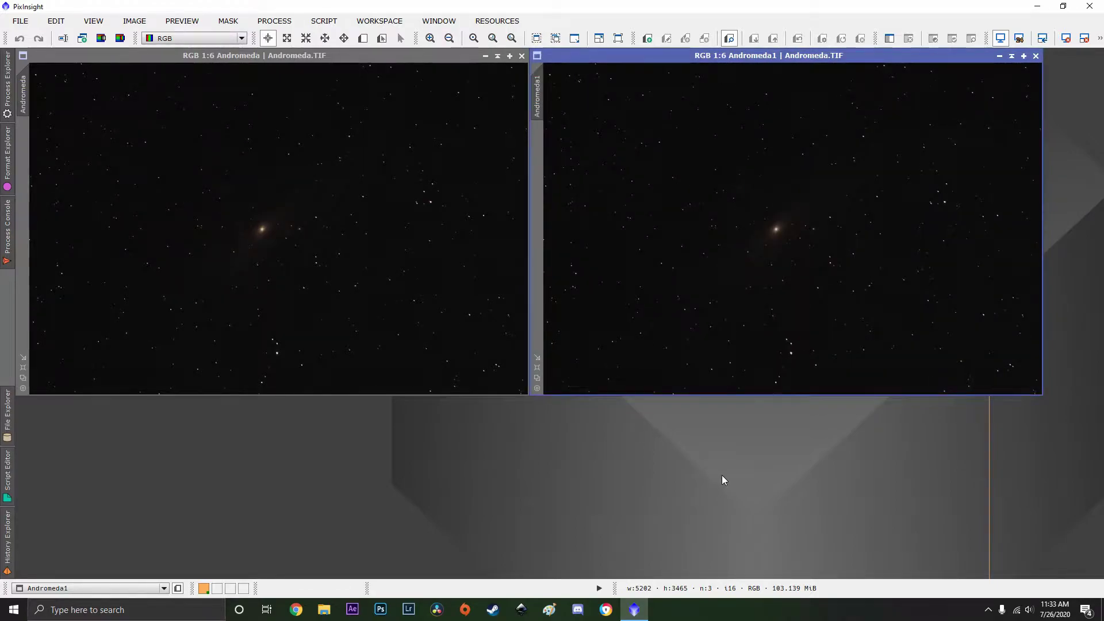
# With Andromeda active, open the ScreenTransferFunction tool from the process list
pyautogui.click(419, 335)
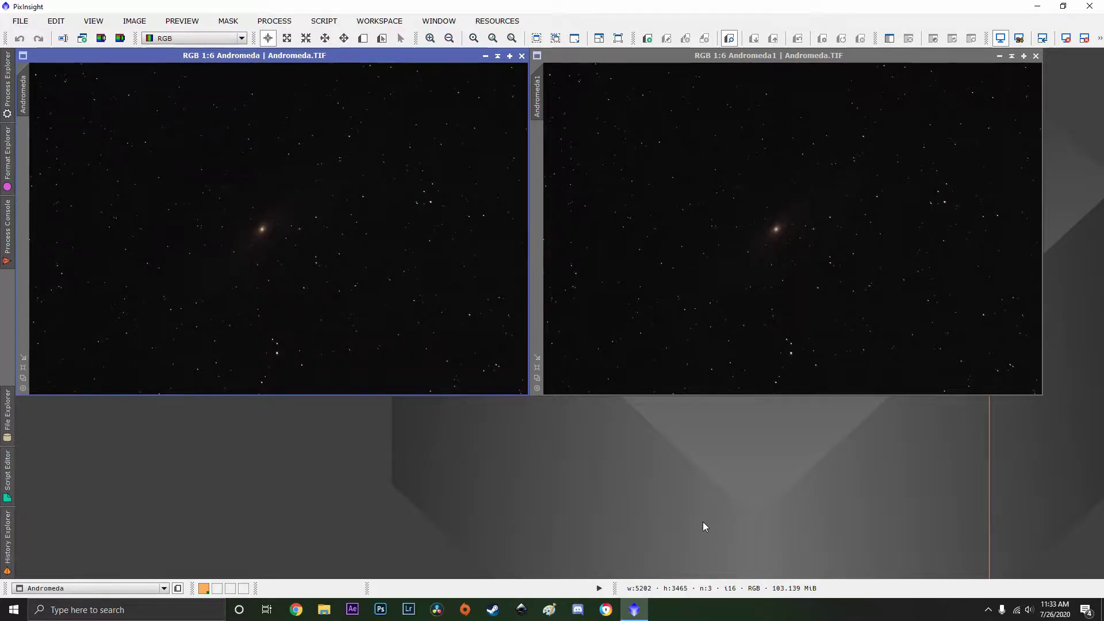
pyautogui.click(7, 159)
pyautogui.click(9, 108)
pyautogui.click(287, 23)
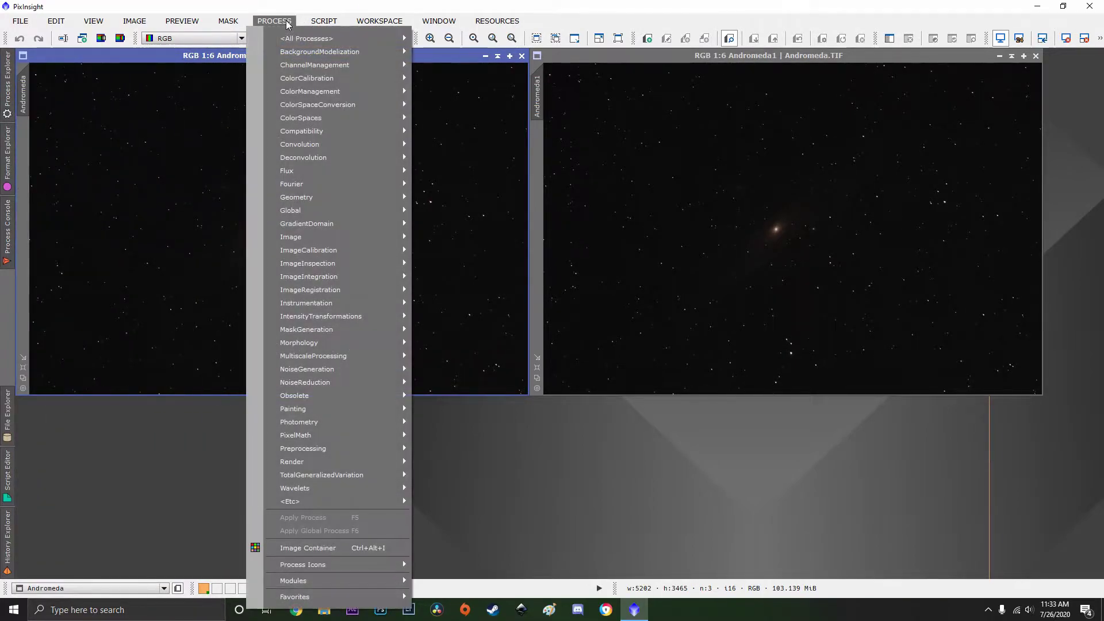
pyautogui.moveTo(366, 41)
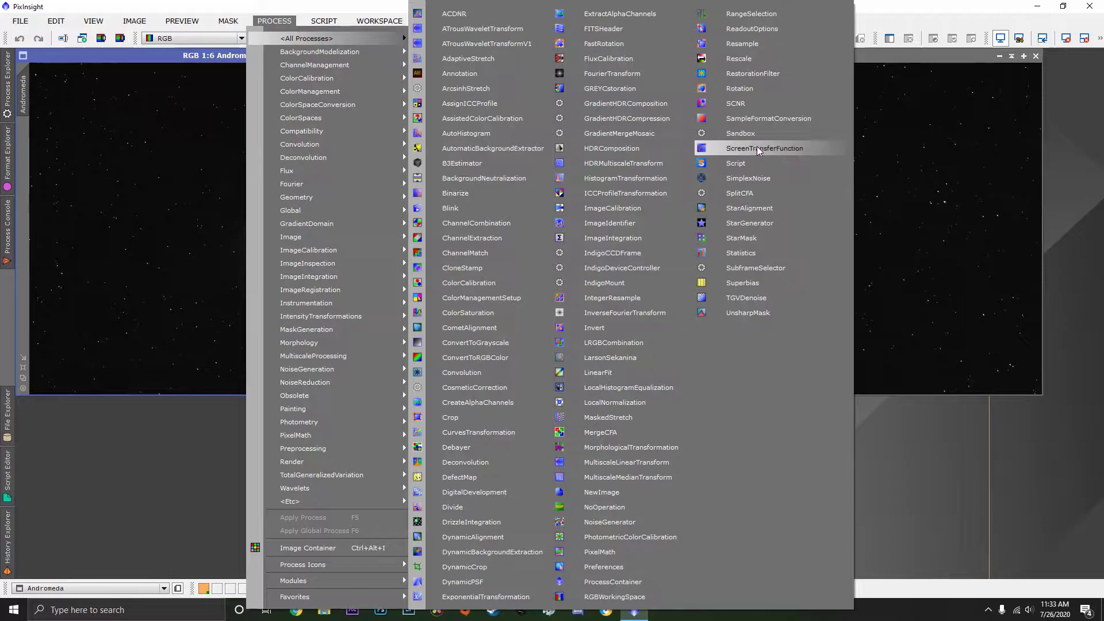
pyautogui.press('Escape')
pyautogui.click(750, 149)
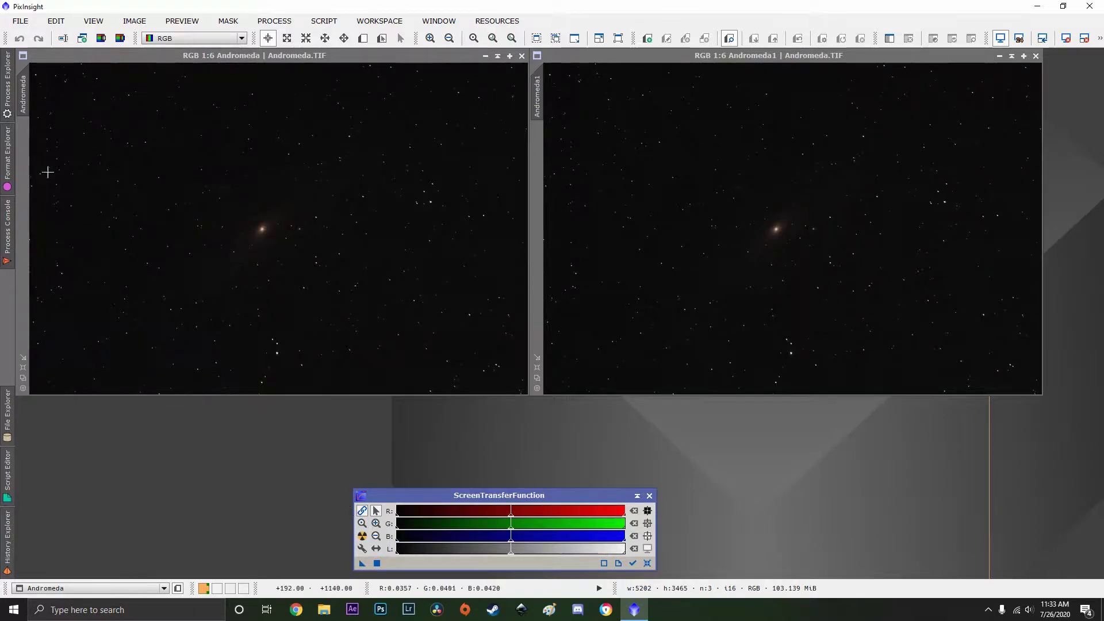
# Open the HistogramTransformation and ACDNR tools from the full process list
pyautogui.click(274, 21)
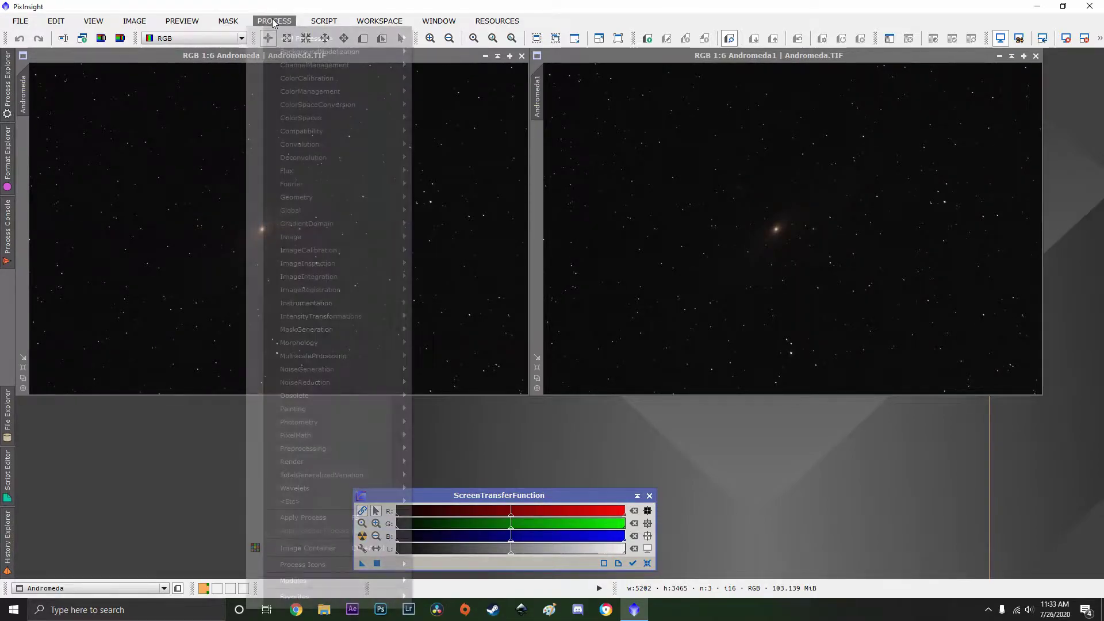
pyautogui.moveTo(298, 40)
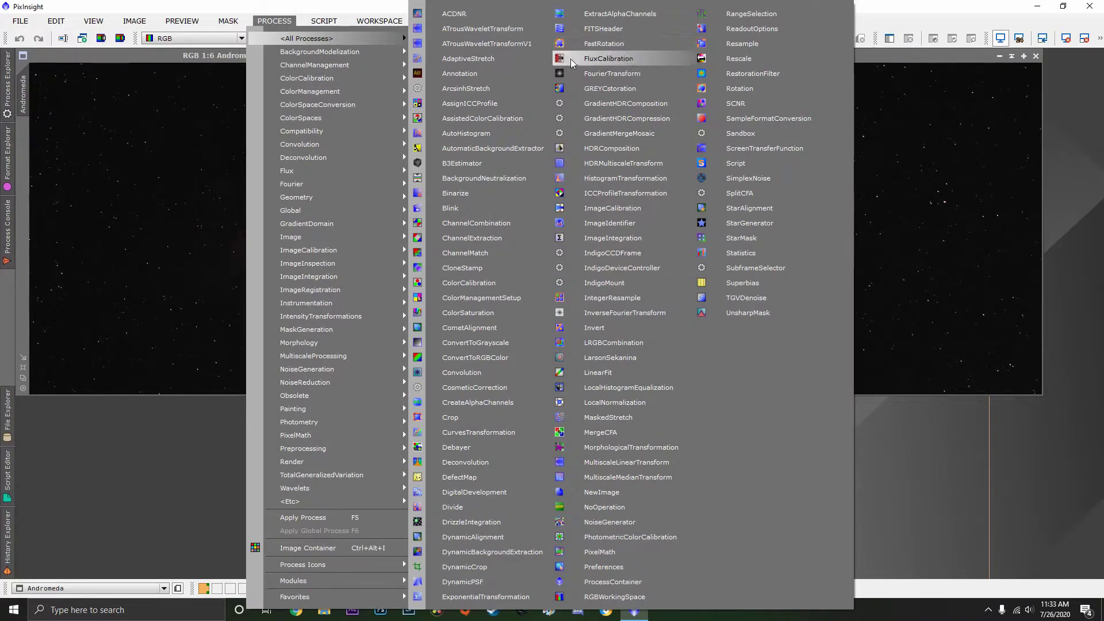
pyautogui.click(609, 178)
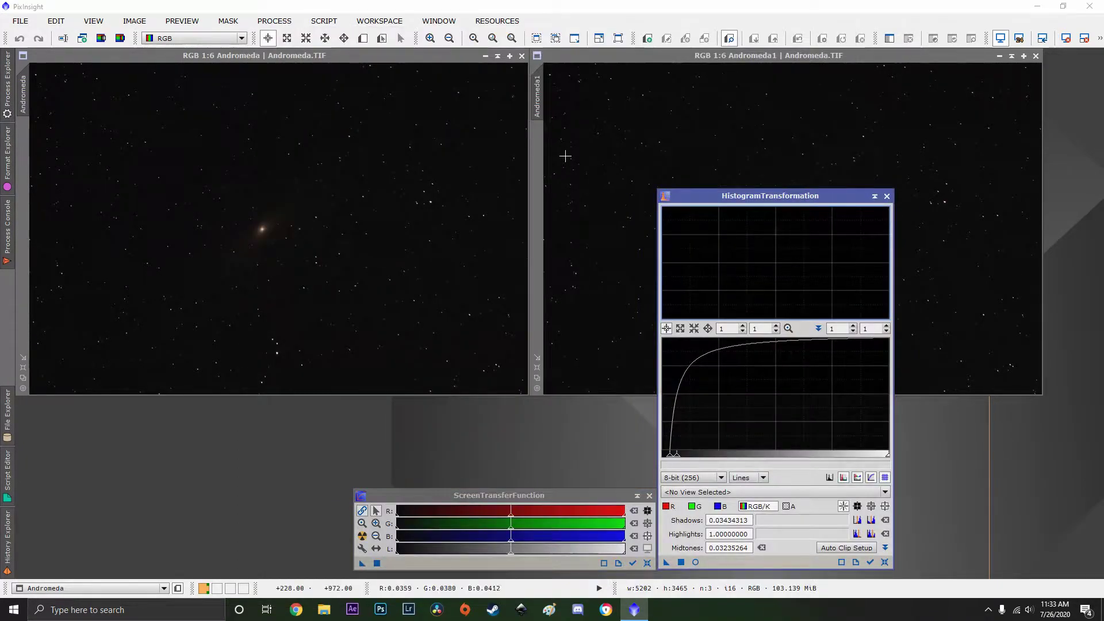
pyautogui.click(286, 23)
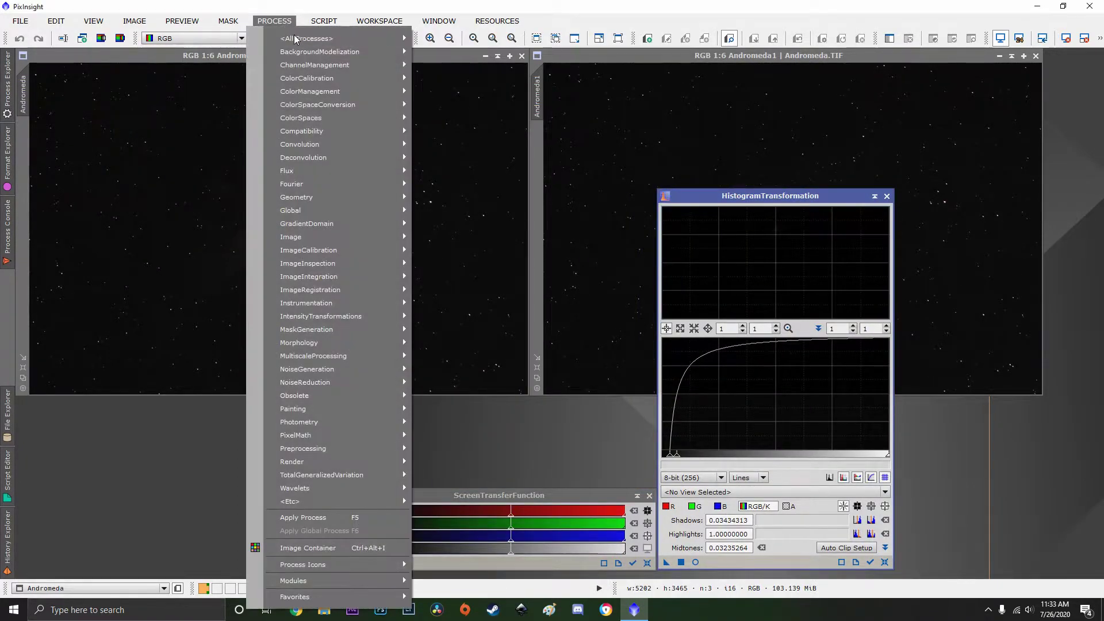
pyautogui.moveTo(402, 36)
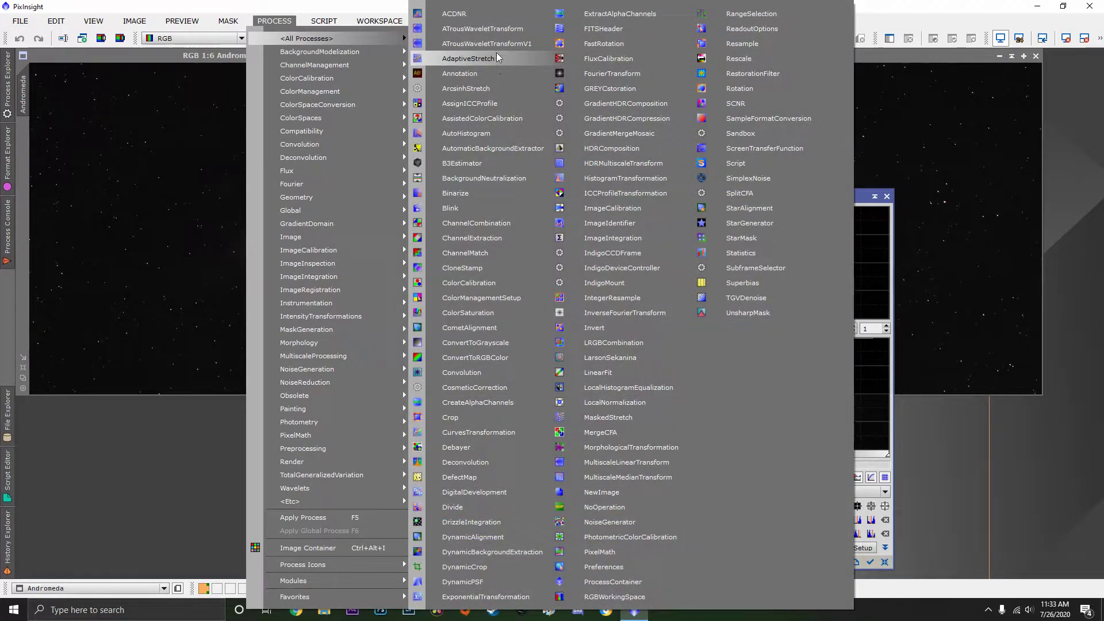
pyautogui.click(479, 16)
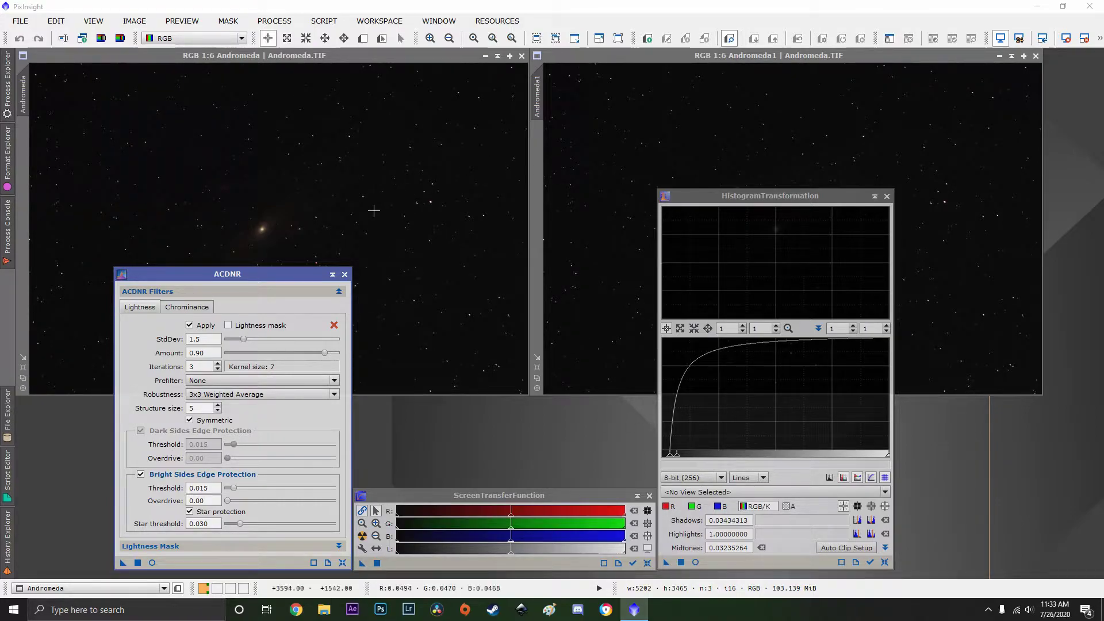
# Auto-stretch Andromeda with STF, copy it to HistogramTransformation, apply it to Andromeda1, then close HistogramTransformation
pyautogui.click(394, 125)
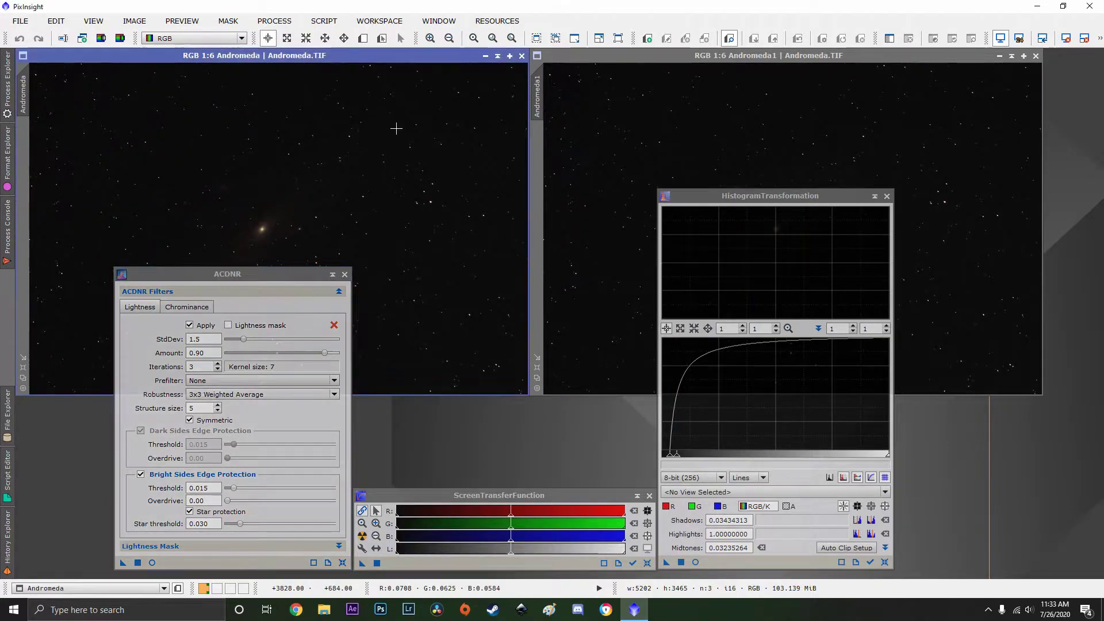
pyautogui.click(362, 536)
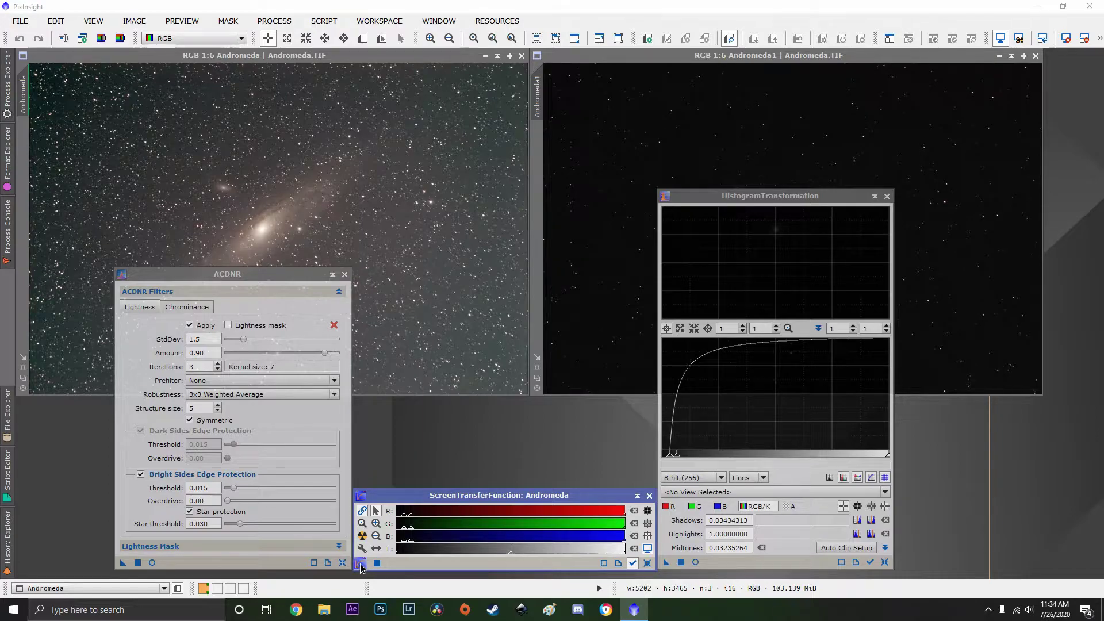
pyautogui.moveTo(361, 567); pyautogui.dragTo(754, 565)
pyautogui.click(613, 217)
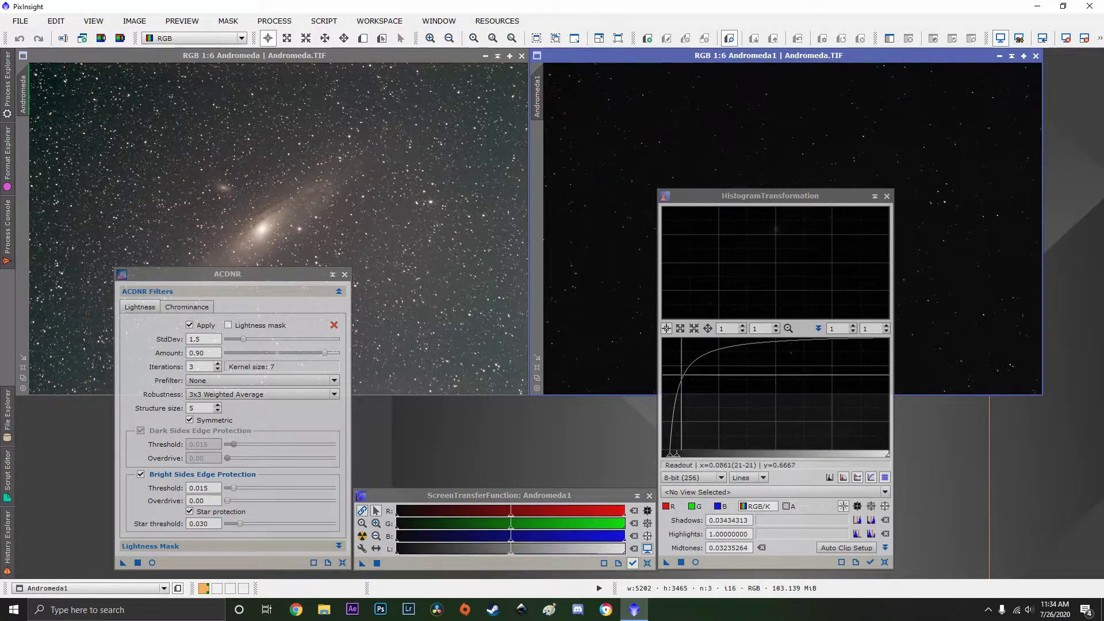
pyautogui.moveTo(666, 561); pyautogui.dragTo(615, 212)
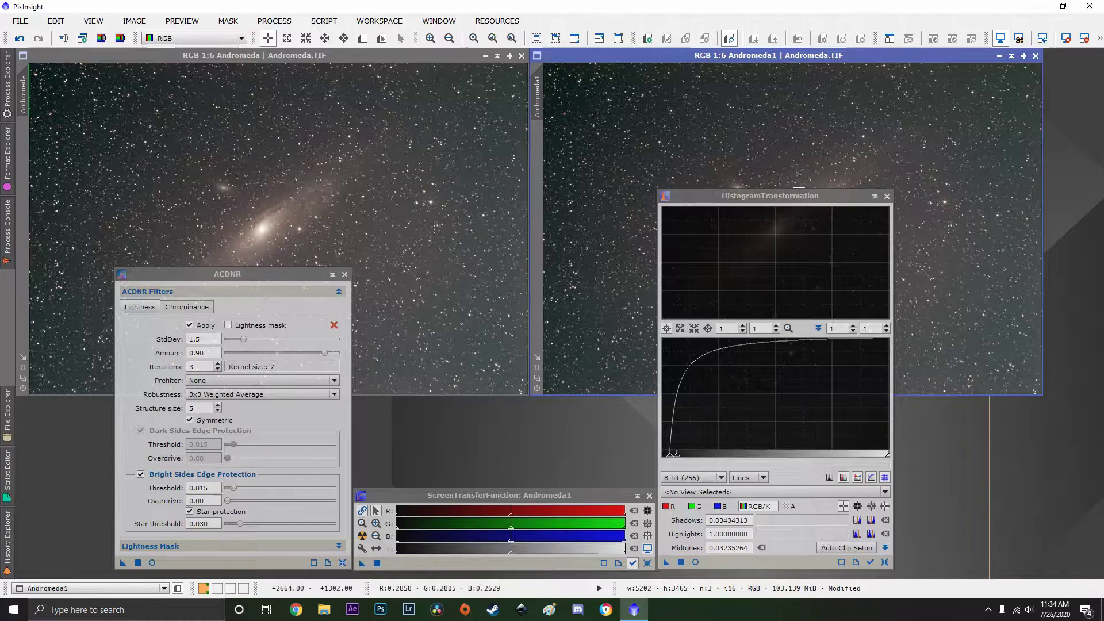
pyautogui.click(889, 197)
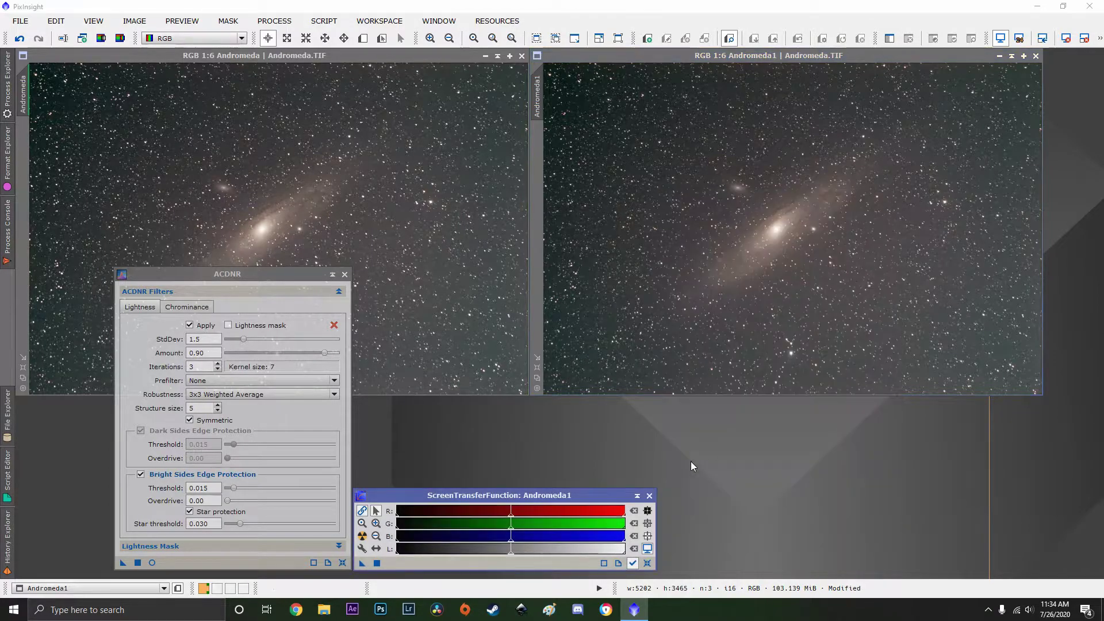
# Close ScreenTransferFunction and the original Andromeda view, centring Andromeda1 in the workspace
pyautogui.click(649, 495)
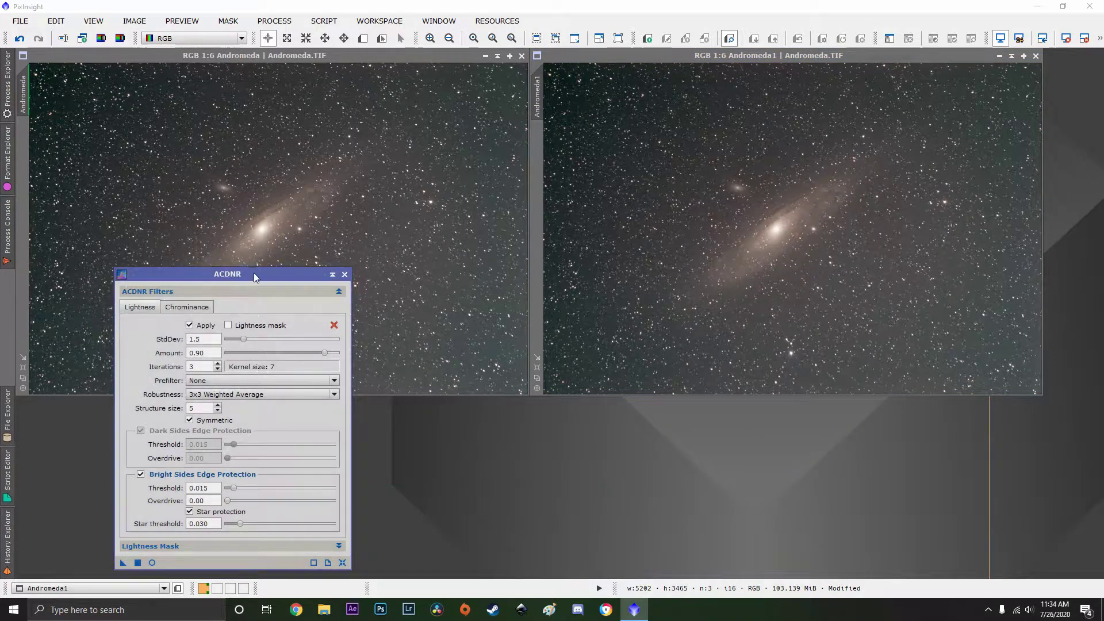
pyautogui.moveTo(251, 271); pyautogui.dragTo(552, 403)
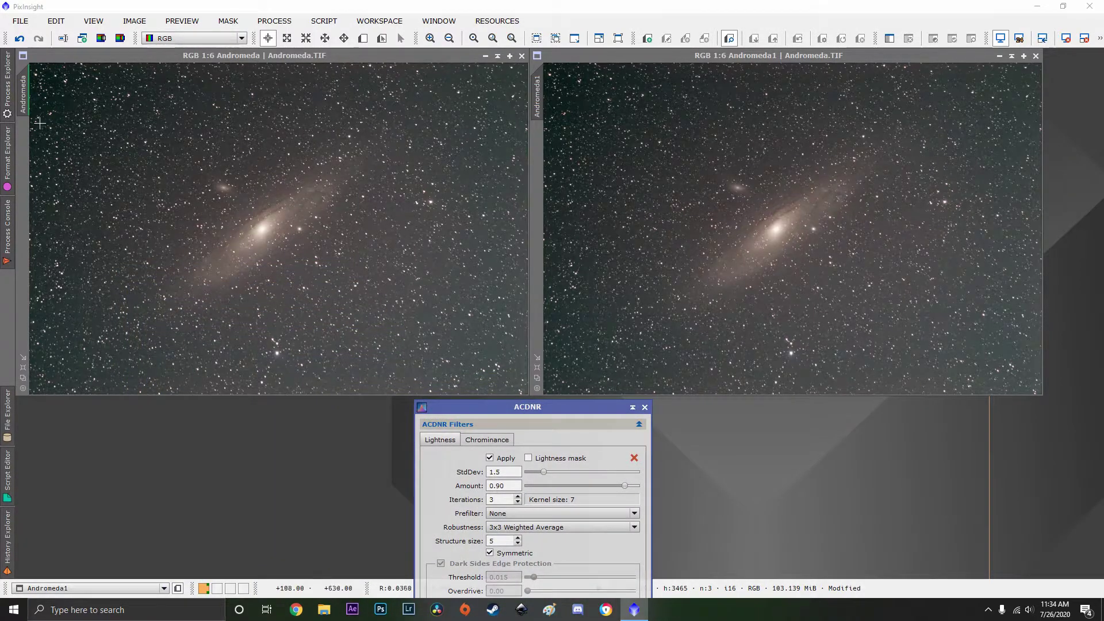
pyautogui.moveTo(32, 79)
pyautogui.moveTo(540, 85)
pyautogui.click(522, 55)
pyautogui.moveTo(650, 56); pyautogui.dragTo(384, 71)
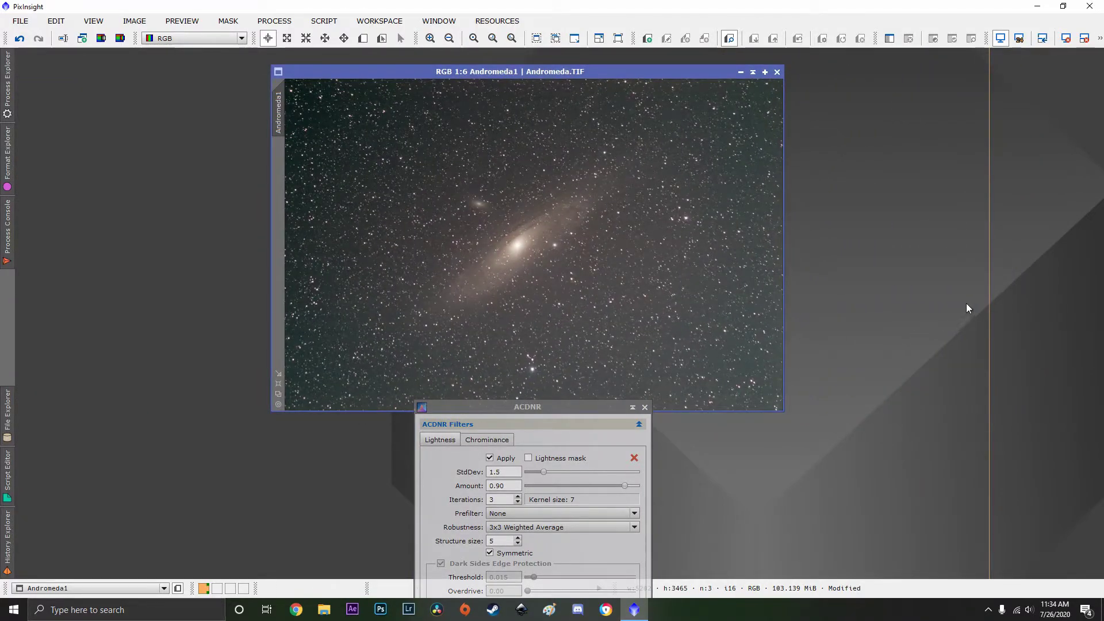
# Apply ACDNR noise reduction with the shown lightness settings to the Andromeda image
pyautogui.moveTo(502, 413); pyautogui.dragTo(879, 70)
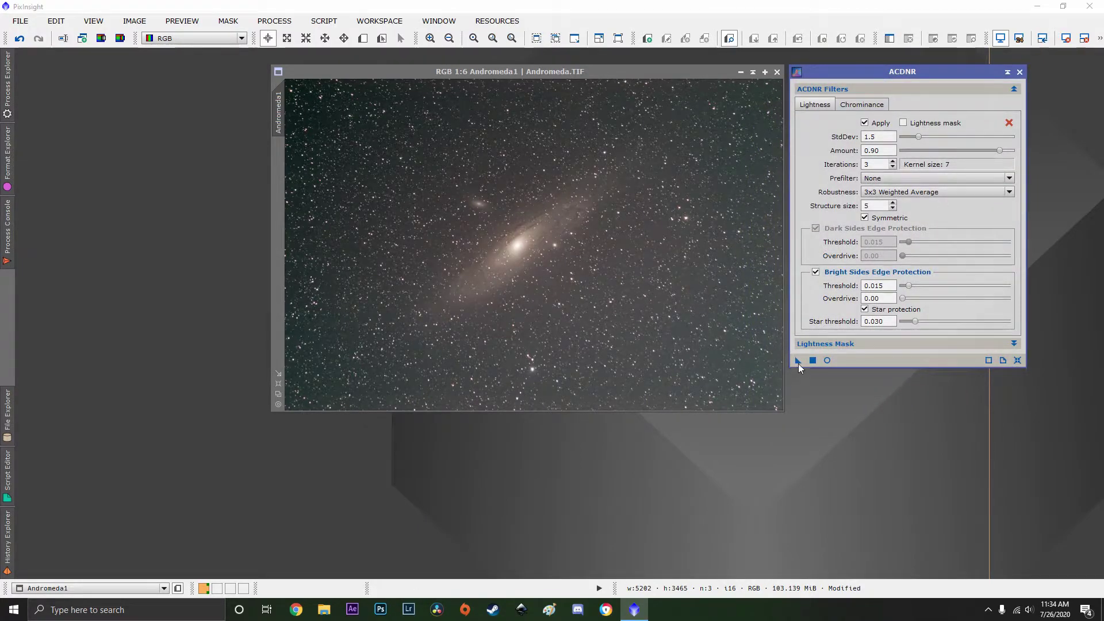
pyautogui.moveTo(798, 361); pyautogui.dragTo(581, 266)
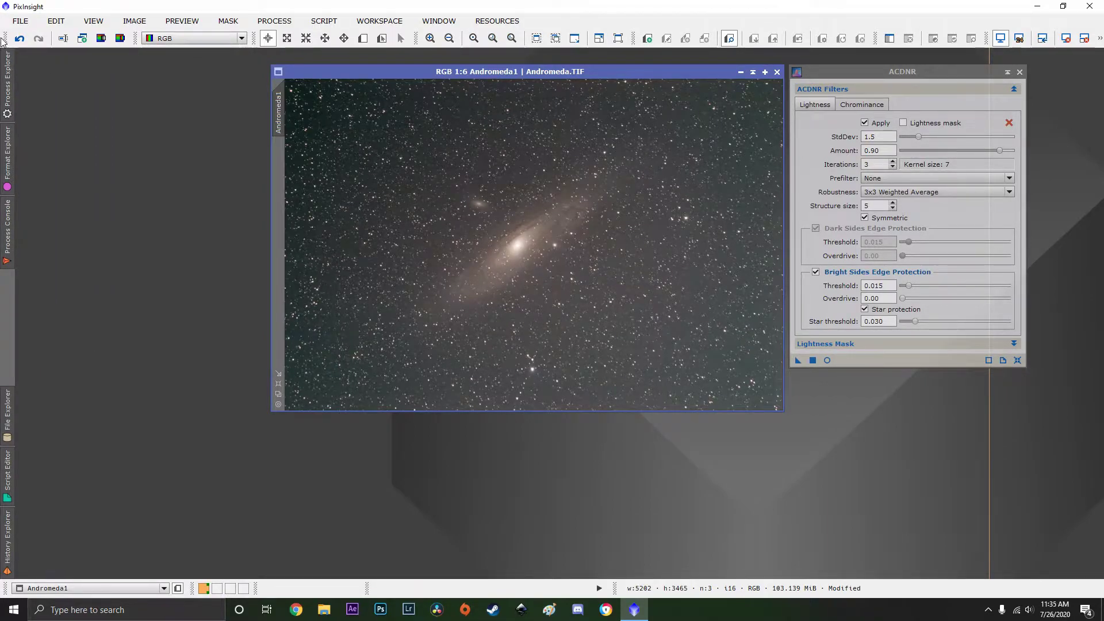
pyautogui.click(20, 21)
# Save the image as 'Andromeda PI' in TIFF format with 16-bit unsigned integer samples
pyautogui.click(48, 135)
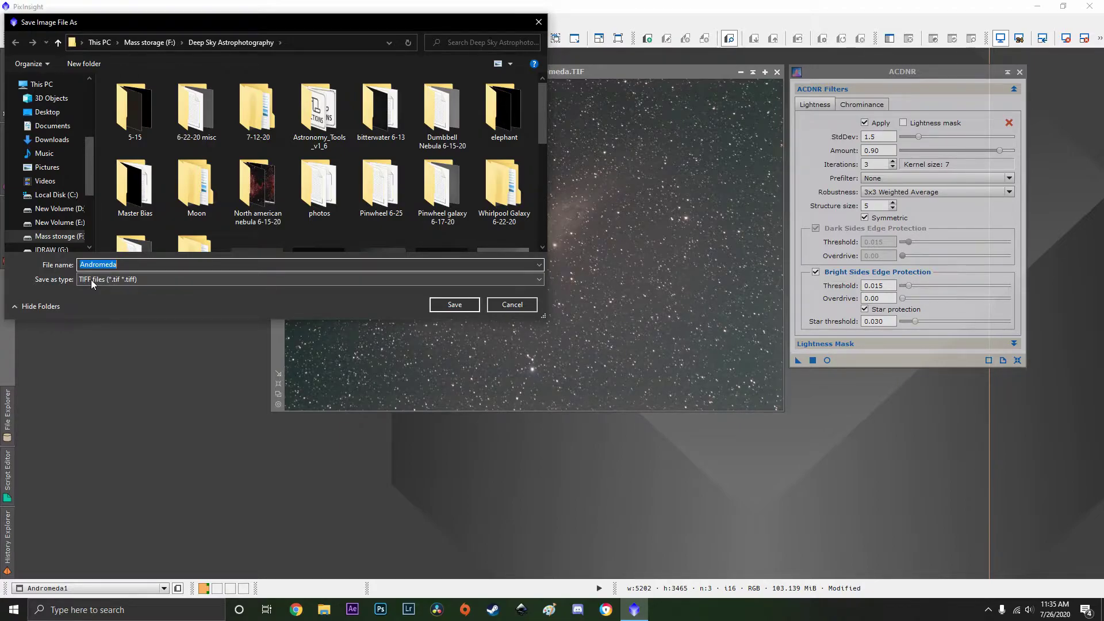
pyautogui.click(127, 264)
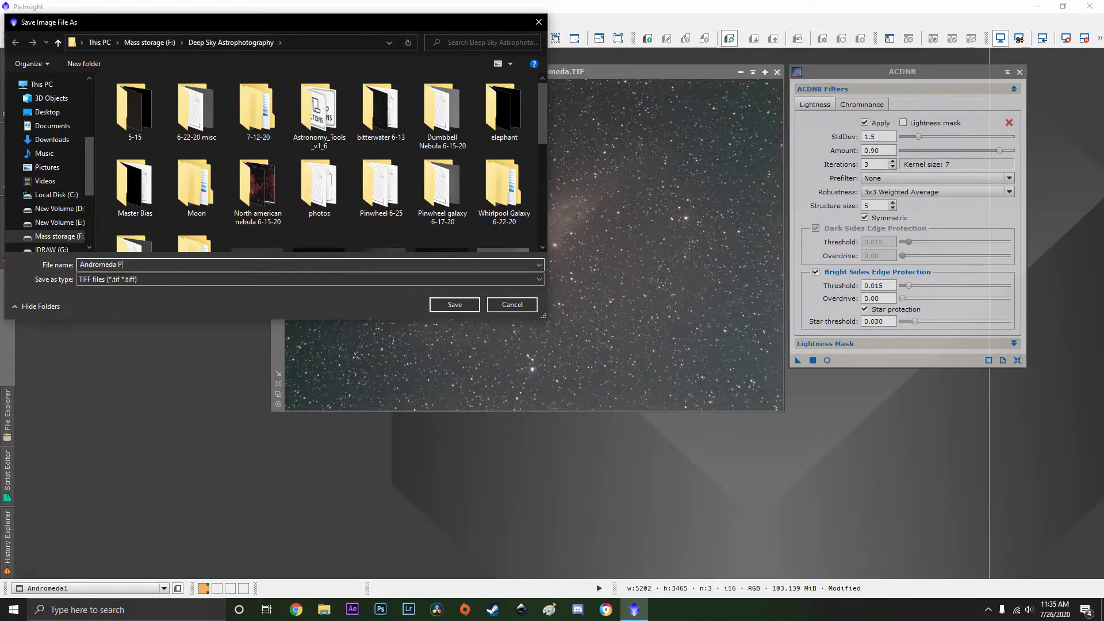
pyautogui.press('Return')
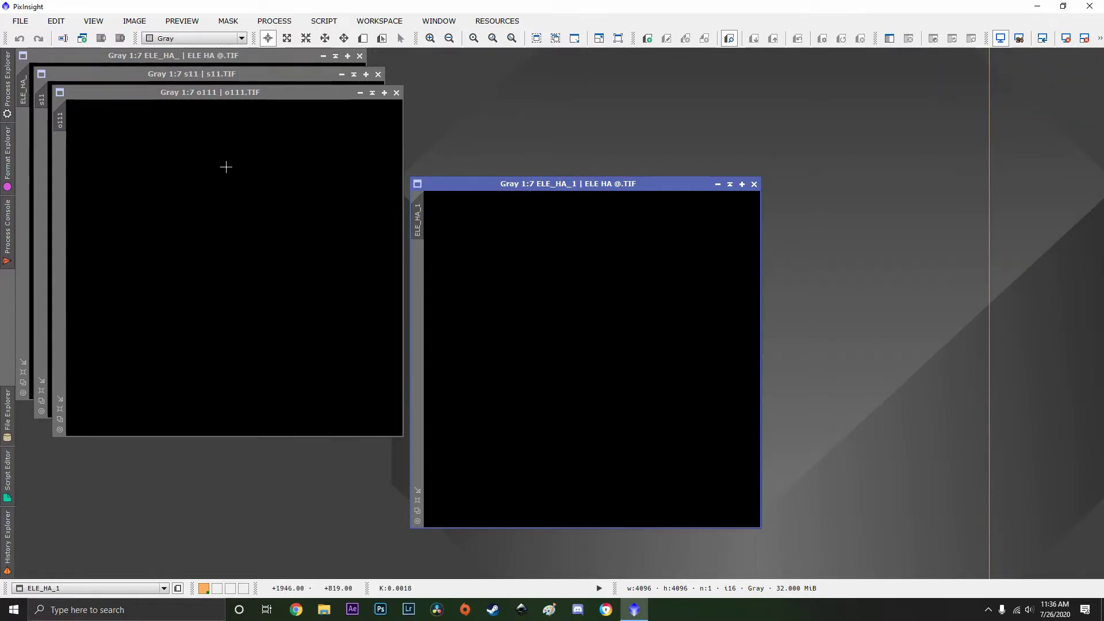
# Open ScreenTransferFunction and HistogramTransformation from the full process list for the narrowband frames
pyautogui.click(274, 23)
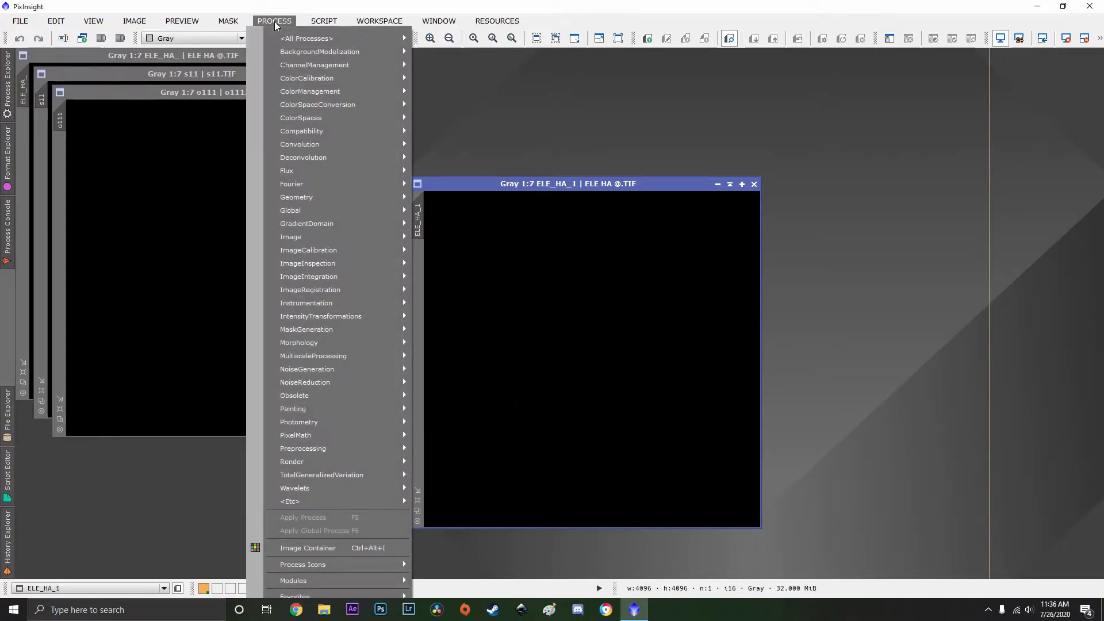
pyautogui.moveTo(289, 40)
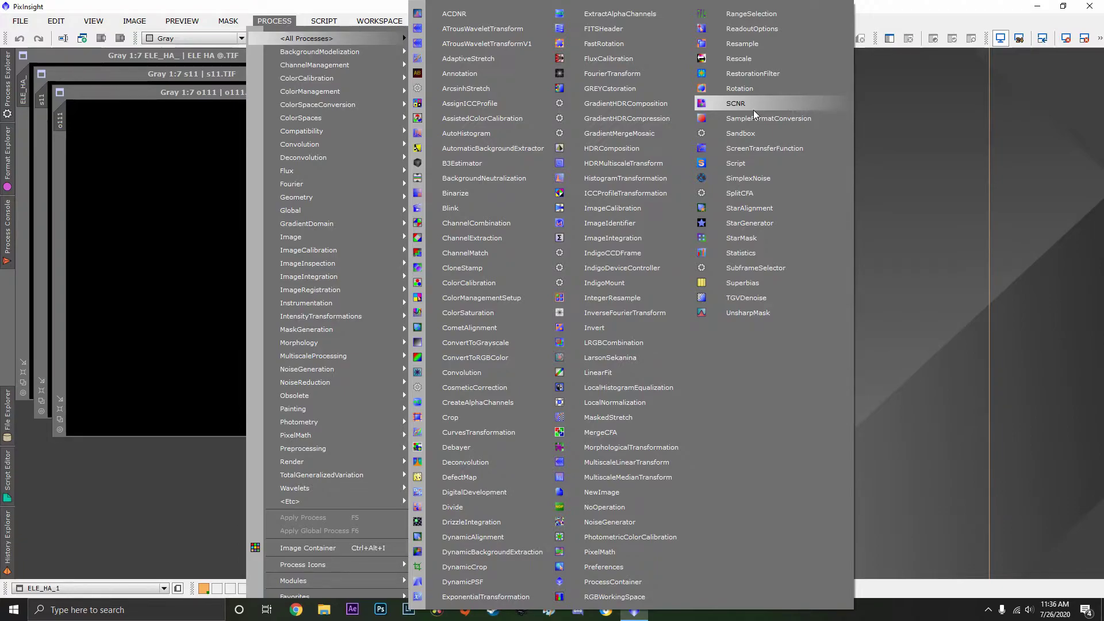
pyautogui.click(751, 148)
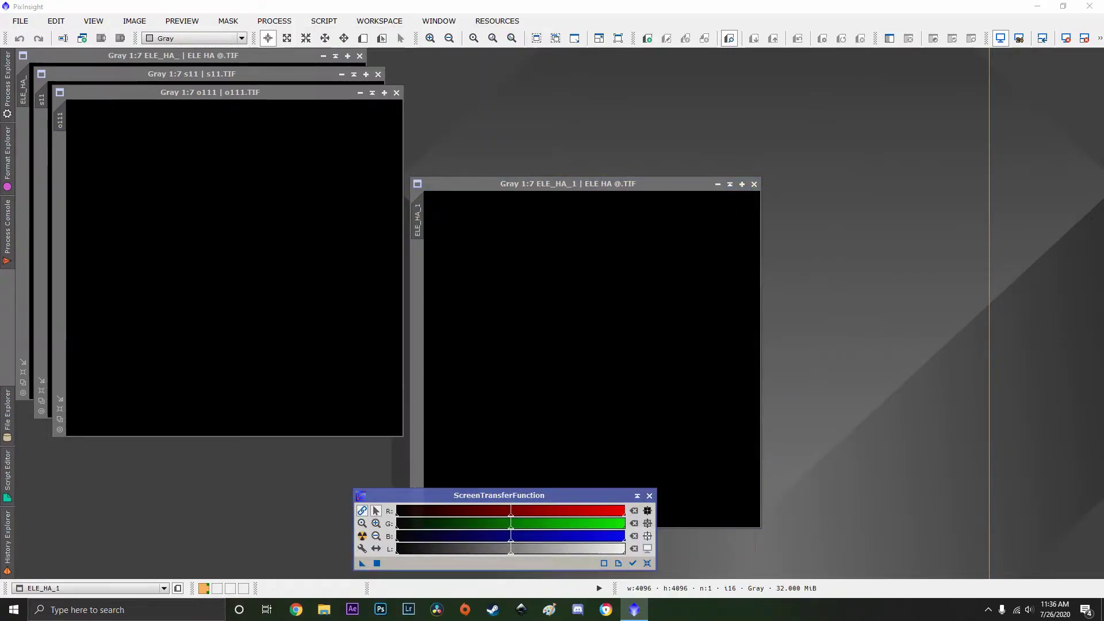
pyautogui.click(275, 21)
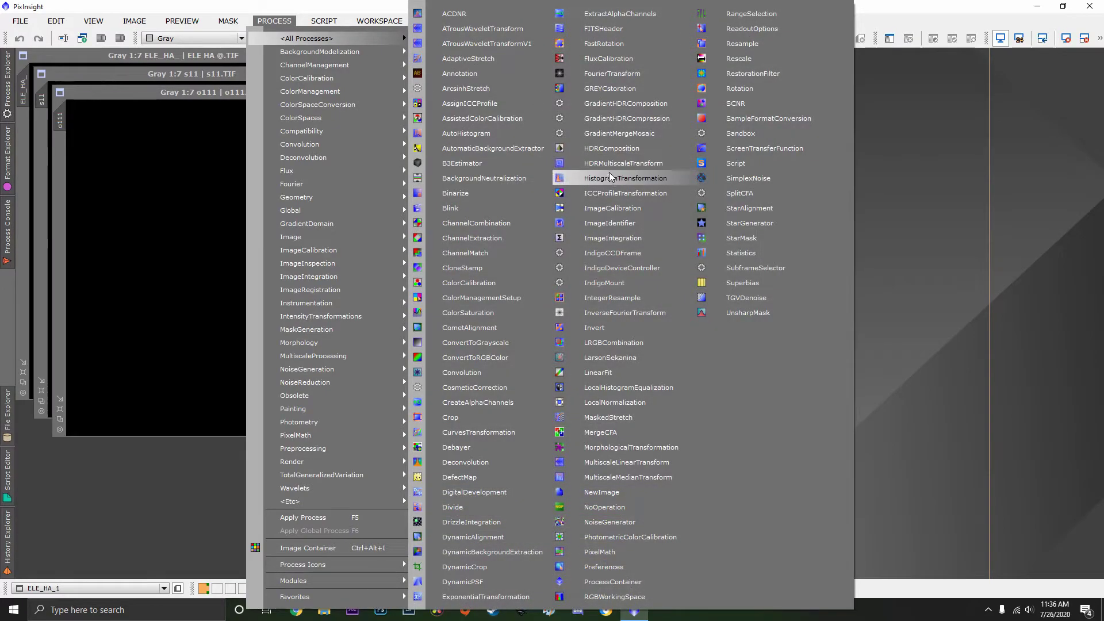
pyautogui.click(610, 178)
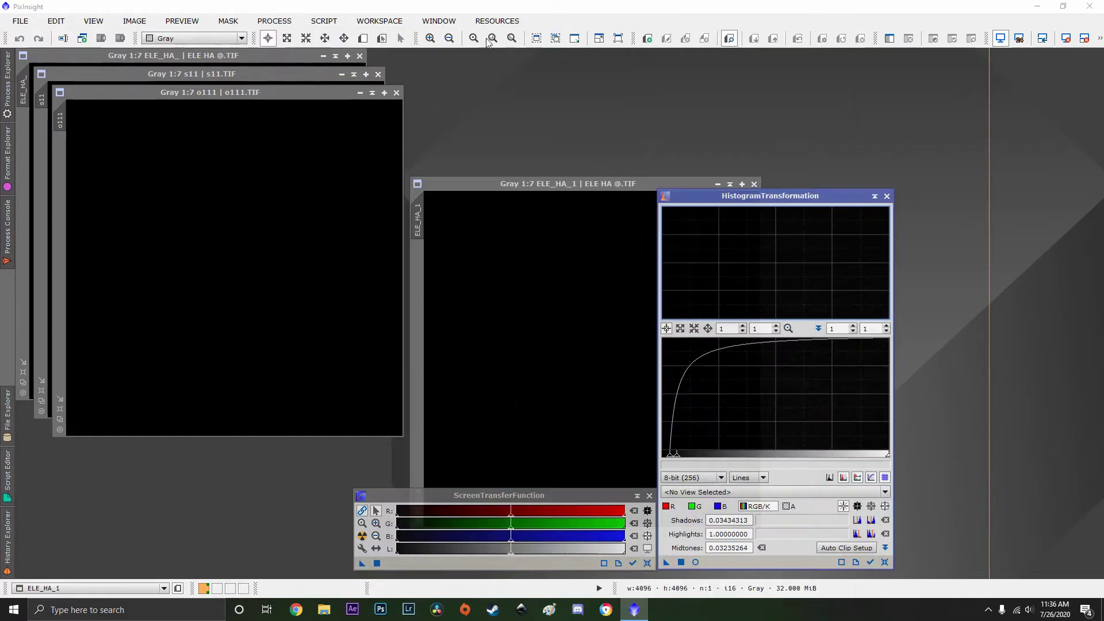
pyautogui.click(274, 21)
# Open the ACDNR and ChannelCombination tools from the full process list
pyautogui.moveTo(278, 42)
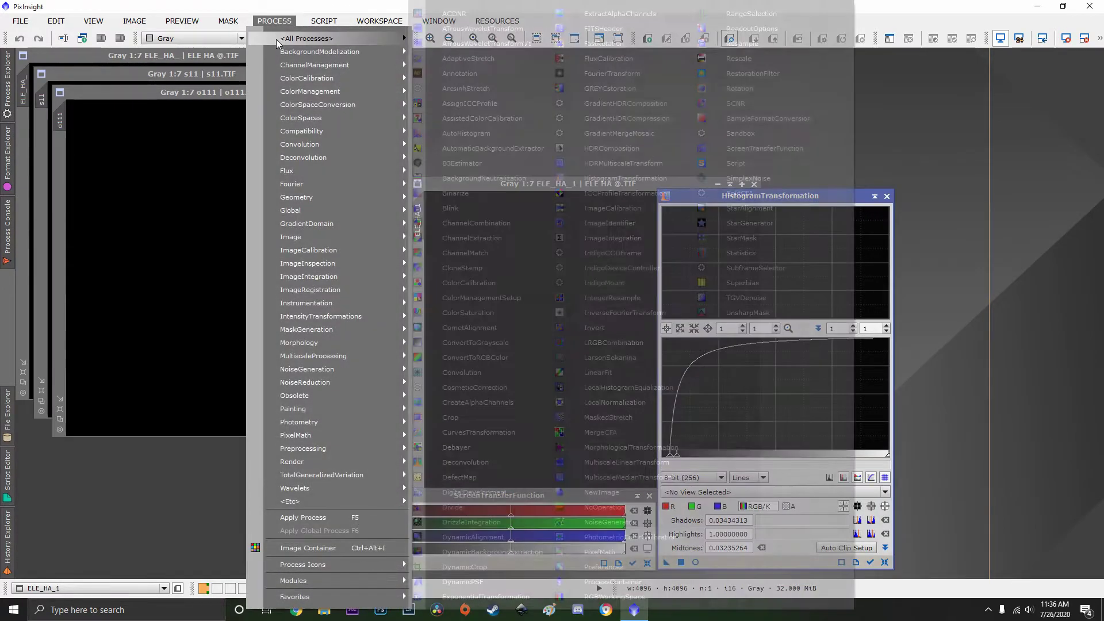
pyautogui.click(454, 14)
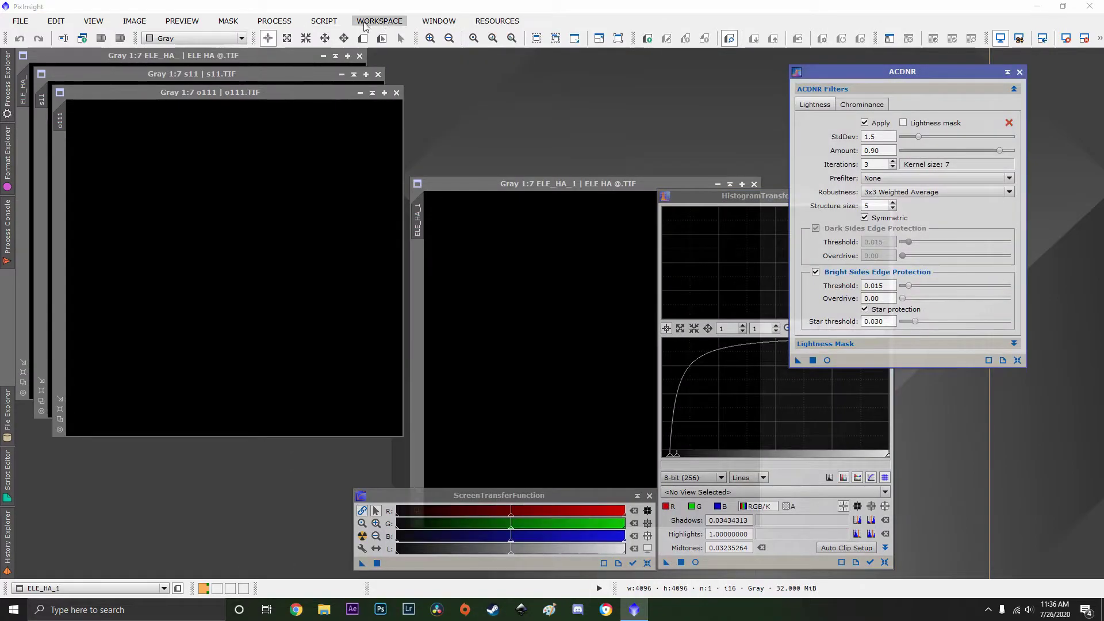
pyautogui.click(281, 22)
pyautogui.moveTo(284, 39)
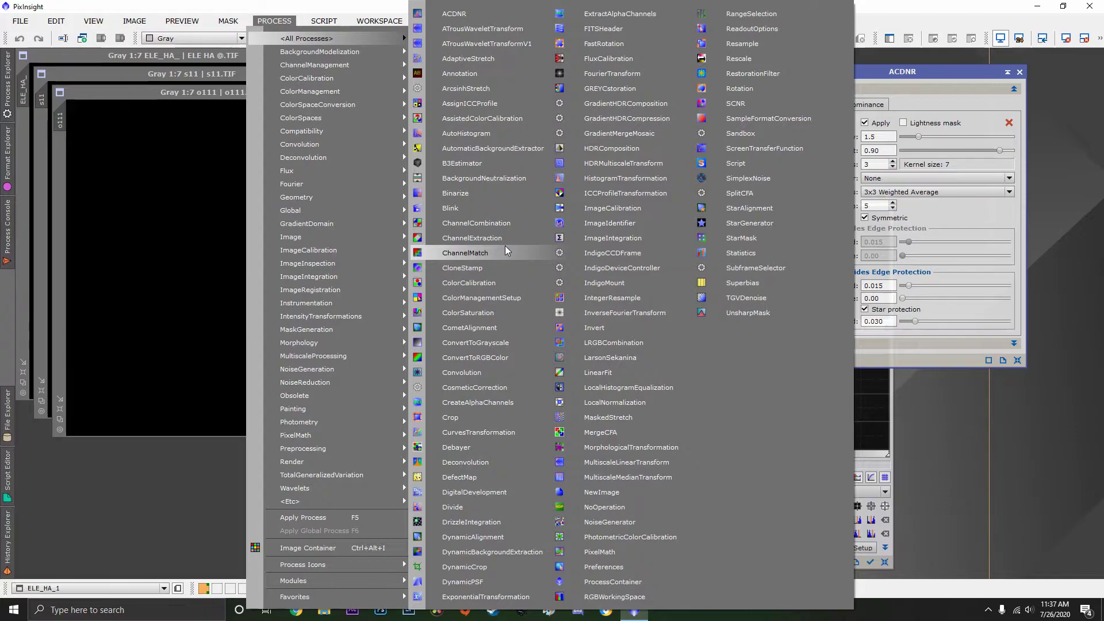
pyautogui.click(506, 224)
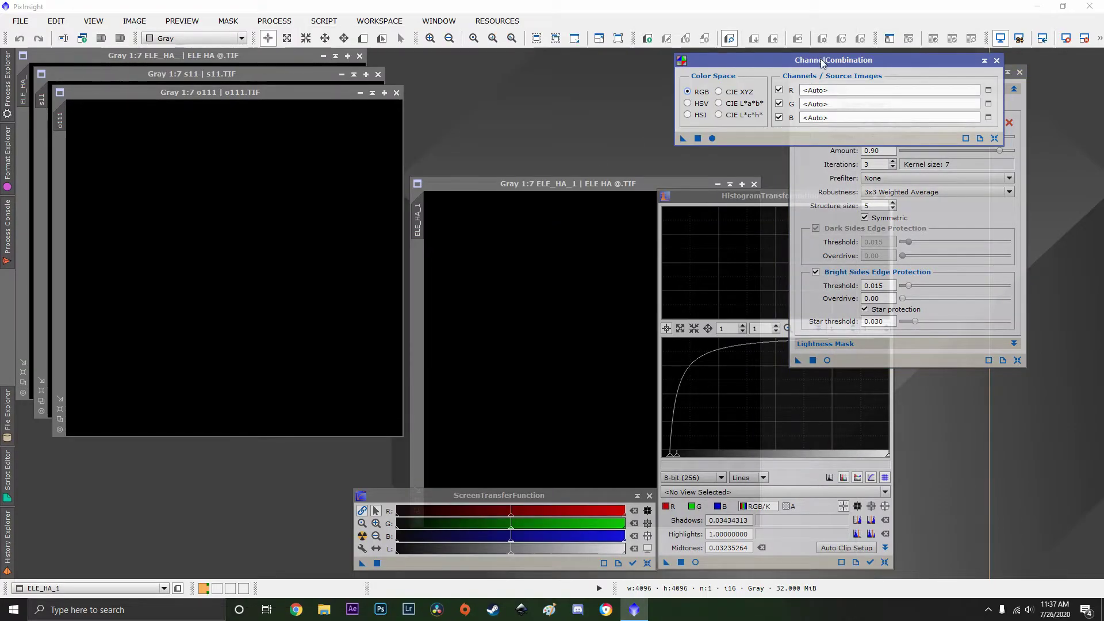
# Move the ChannelCombination and ACDNR windows aside and reposition ELE_HA_1 into open space
pyautogui.moveTo(820, 60); pyautogui.dragTo(163, 487)
pyautogui.moveTo(900, 73); pyautogui.dragTo(1009, 278)
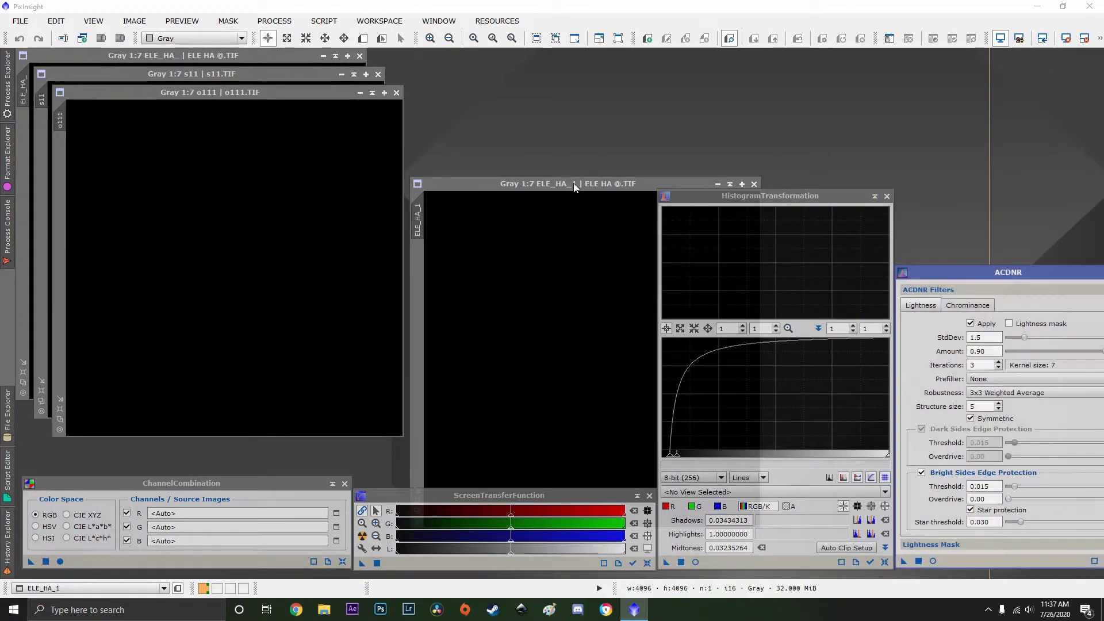
pyautogui.moveTo(574, 182); pyautogui.dragTo(452, 129)
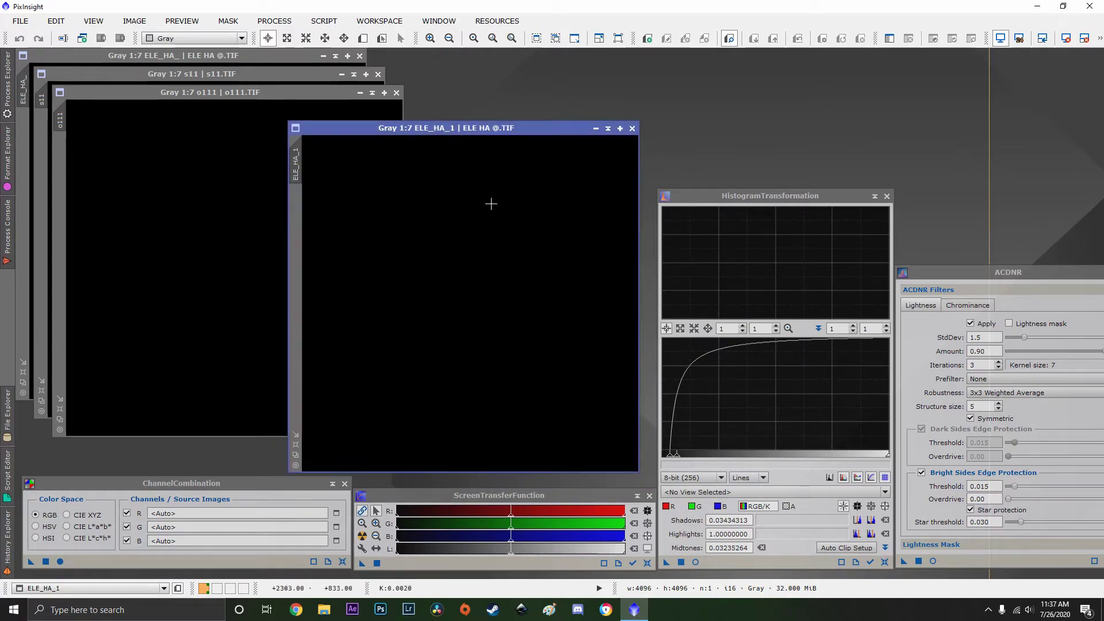
# Auto-stretch ELE_HA_1 with STF and copy the stretch into HistogramTransformation
pyautogui.click(360, 537)
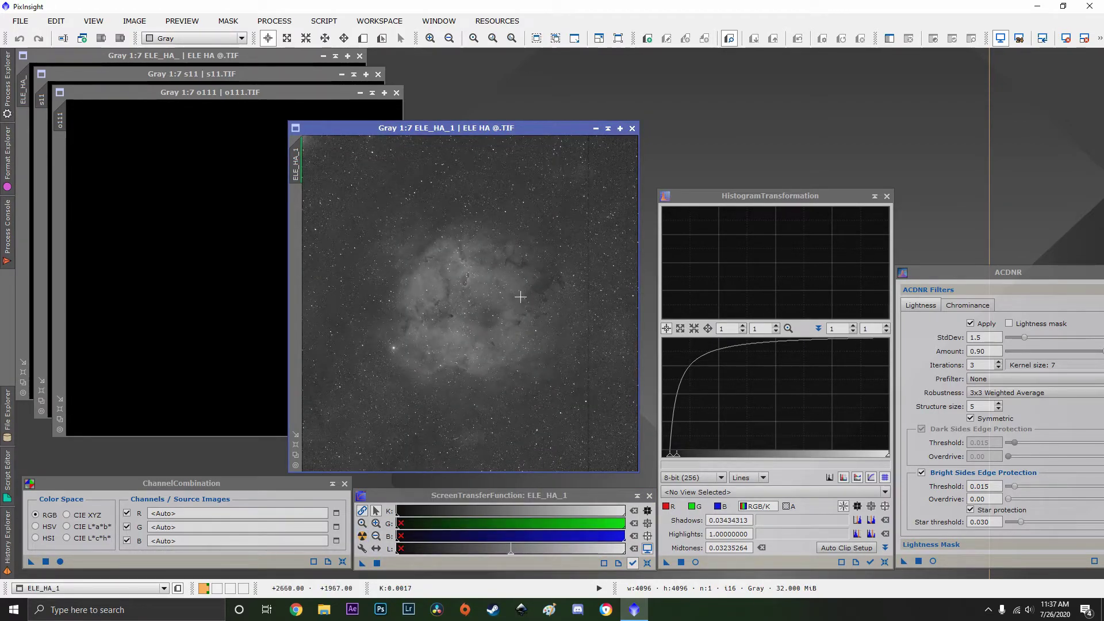
pyautogui.click(364, 563)
pyautogui.moveTo(366, 565); pyautogui.dragTo(720, 561)
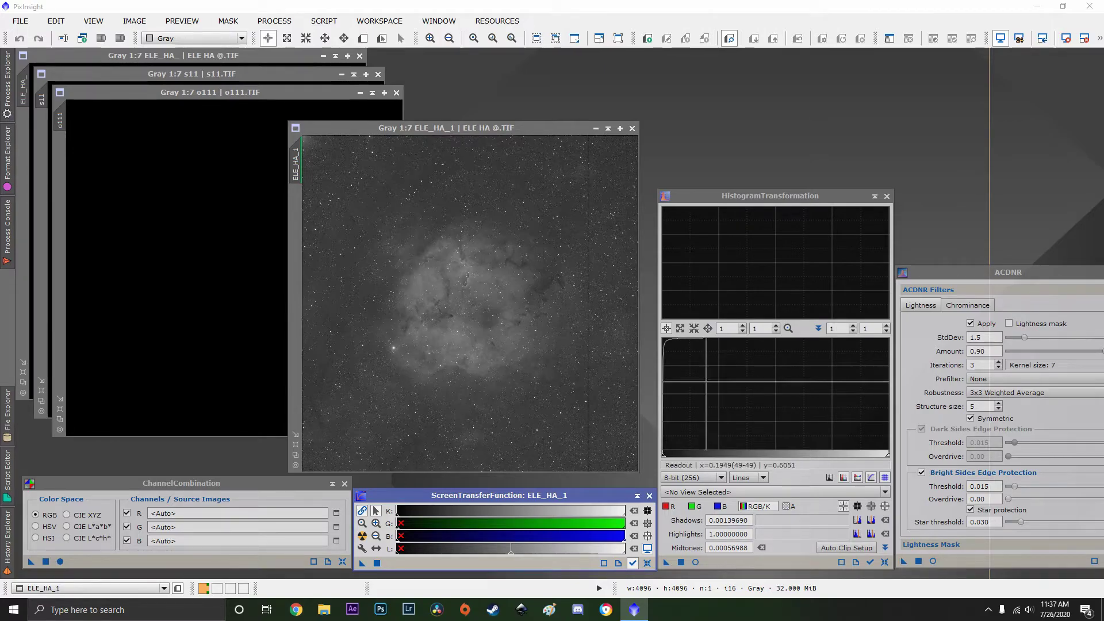
# Close the duplicate ELE_HA_1 and arrange o111 centre and s11 on the right
pyautogui.click(632, 128)
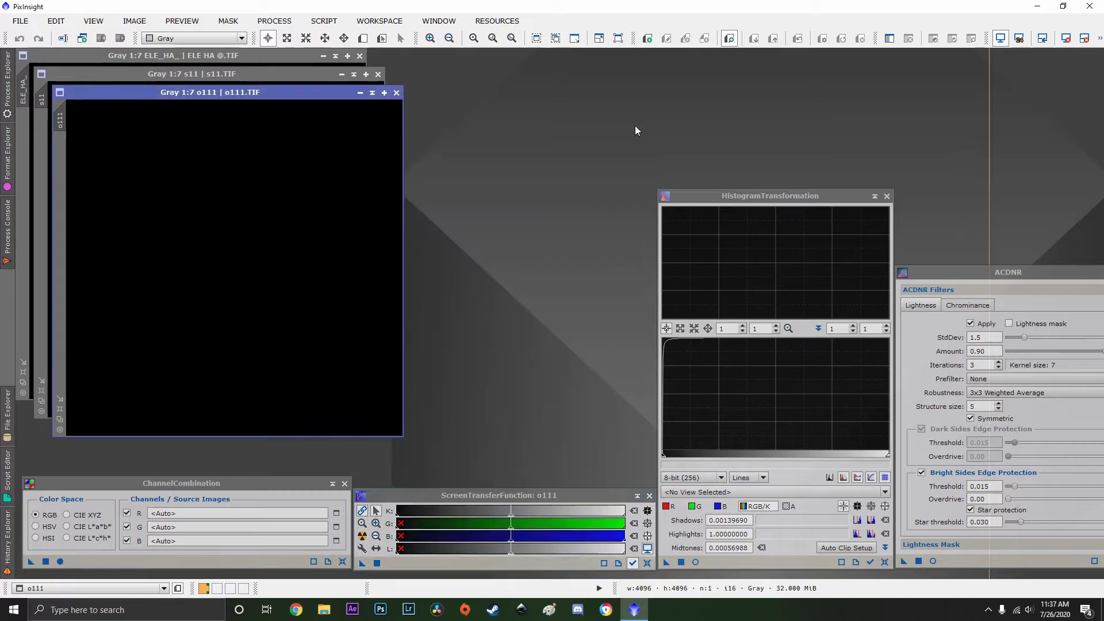
pyautogui.moveTo(188, 91); pyautogui.dragTo(515, 60)
pyautogui.moveTo(243, 78); pyautogui.dragTo(961, 60)
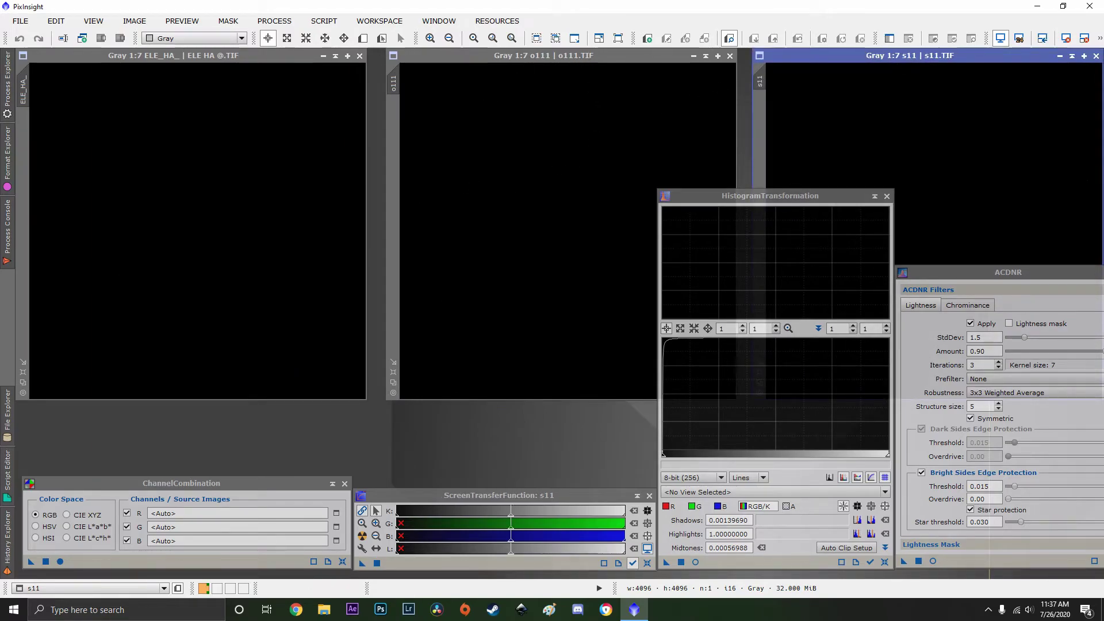
pyautogui.click(211, 480)
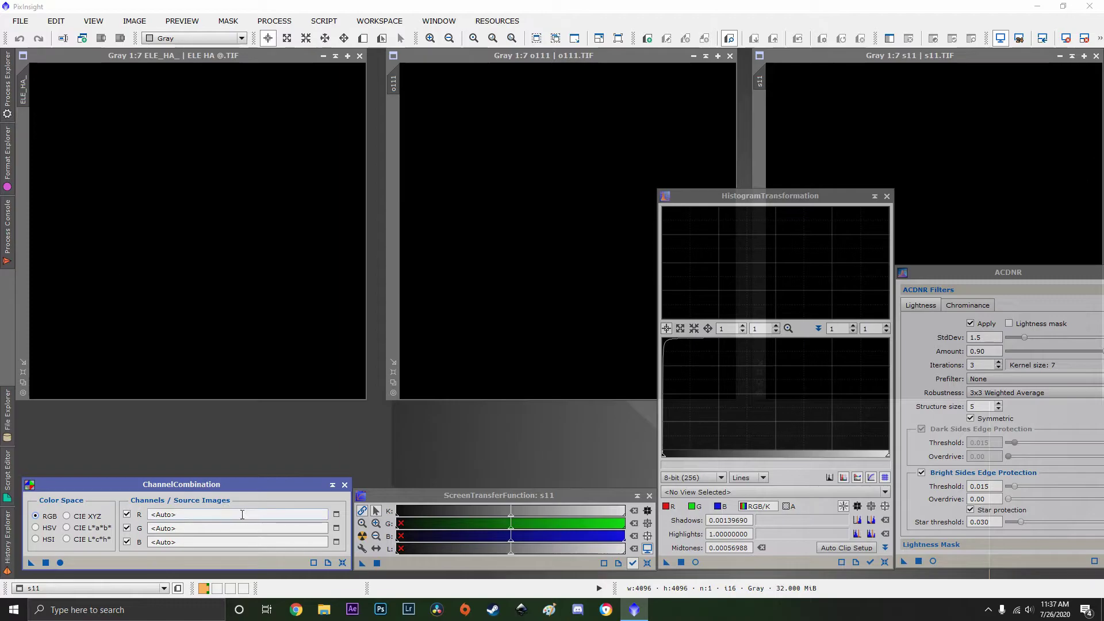
# Pick ELE_HA_ as R, s11 as G and o111 as B sources in ChannelCombination
pyautogui.click(336, 514)
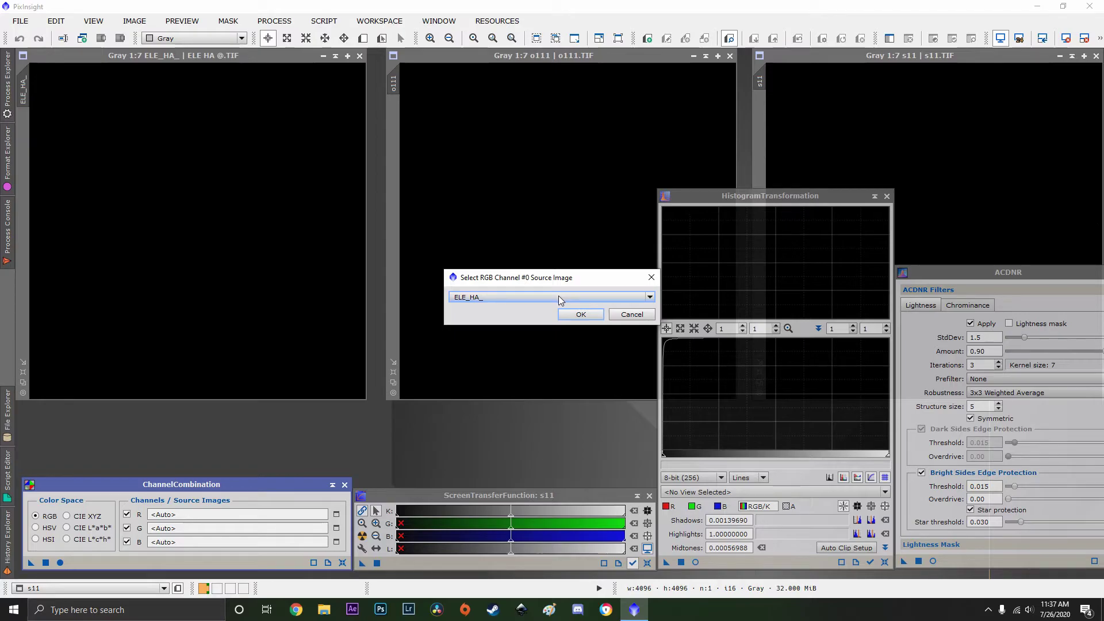
pyautogui.click(580, 315)
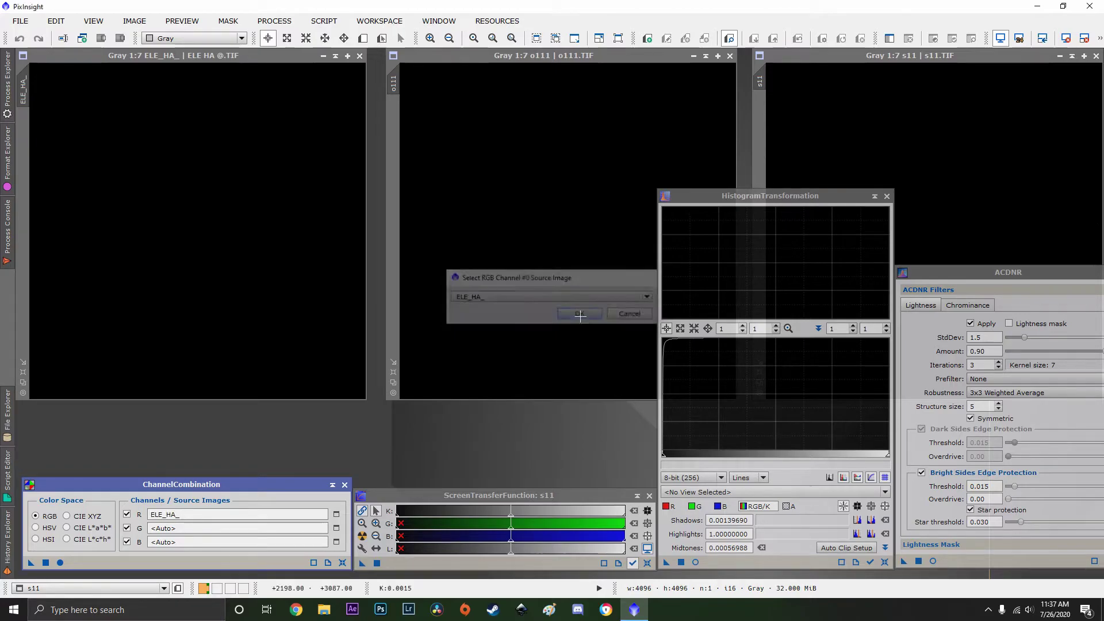
pyautogui.click(335, 529)
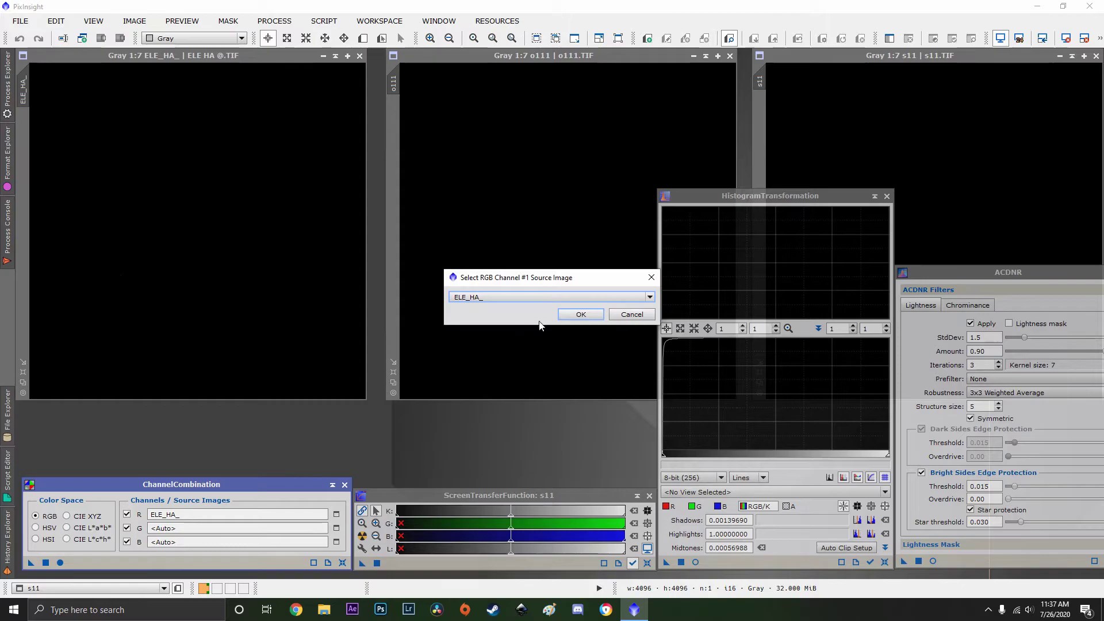
pyautogui.click(558, 299)
pyautogui.click(494, 330)
pyautogui.click(512, 297)
pyautogui.click(517, 319)
pyautogui.click(579, 316)
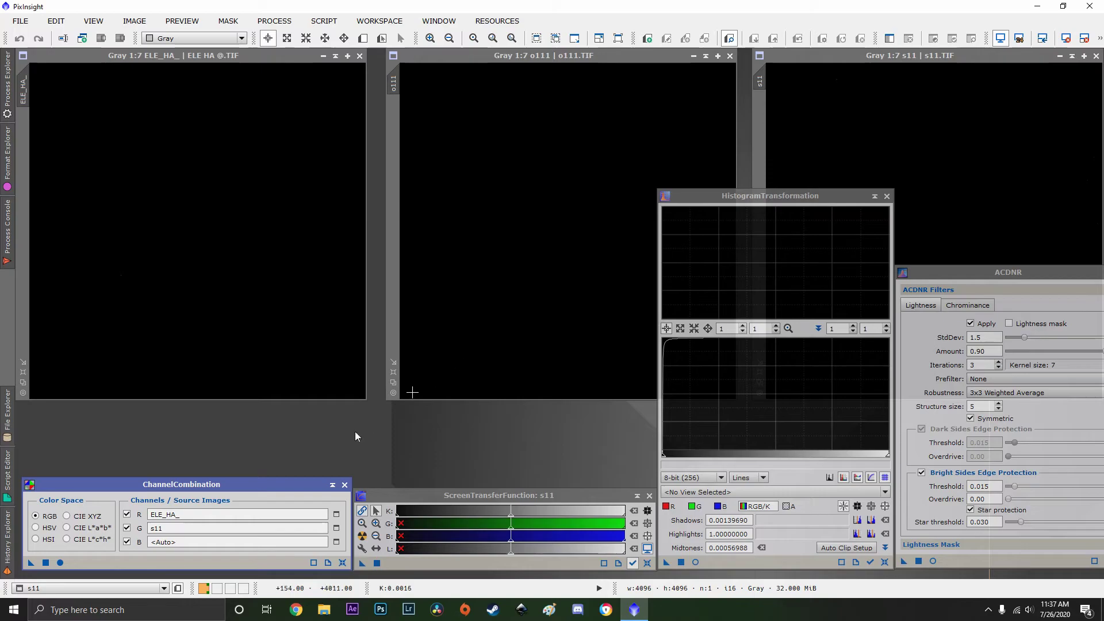
pyautogui.click(337, 542)
pyautogui.click(571, 296)
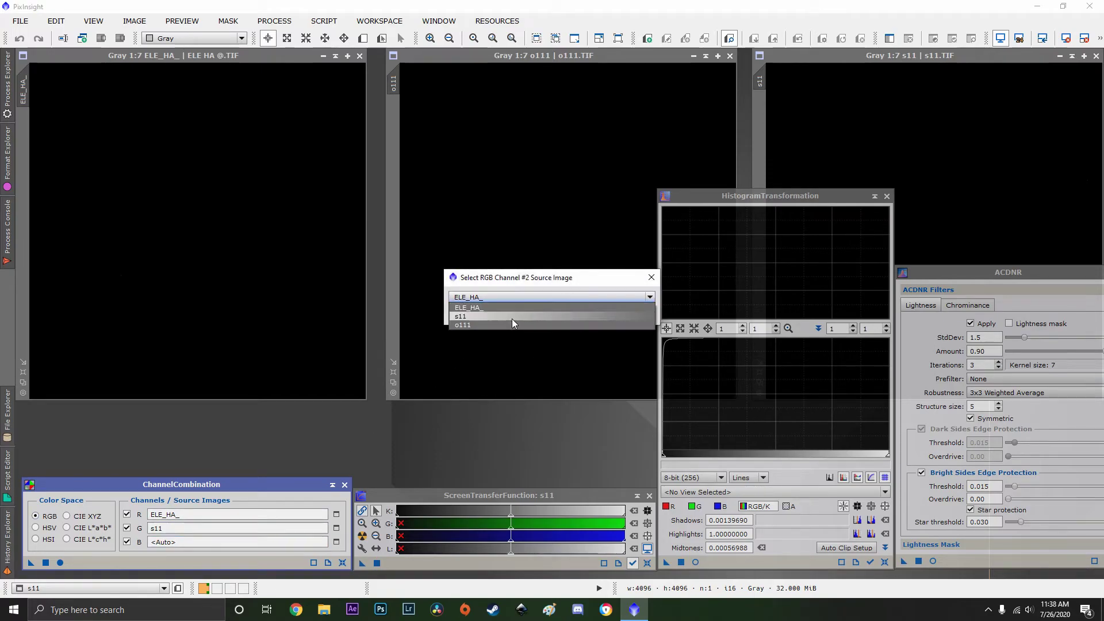
pyautogui.click(478, 326)
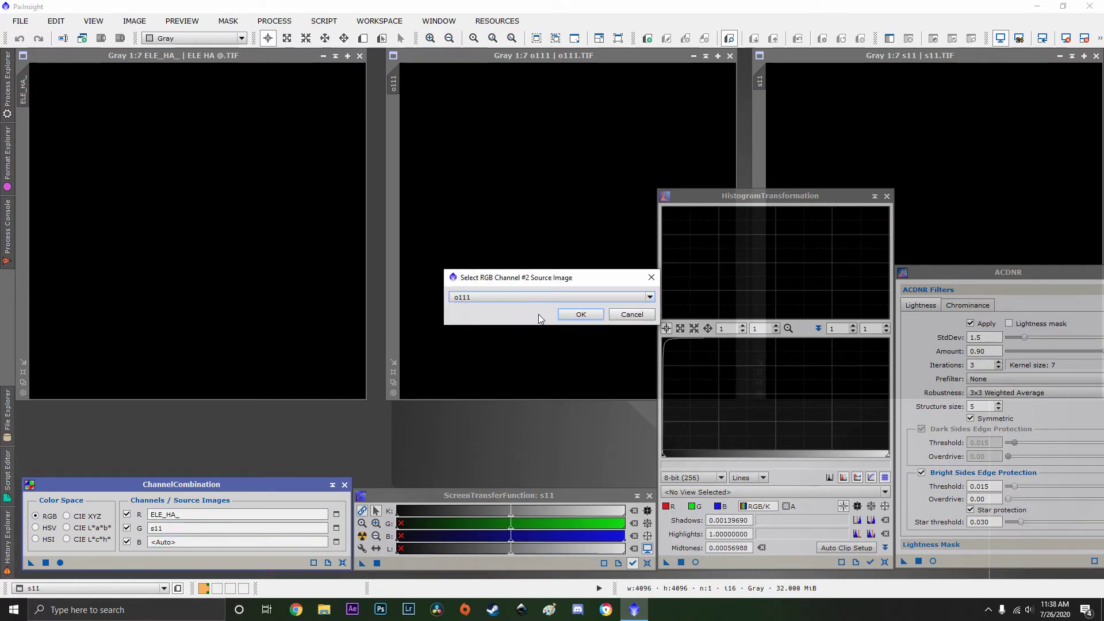
pyautogui.click(581, 316)
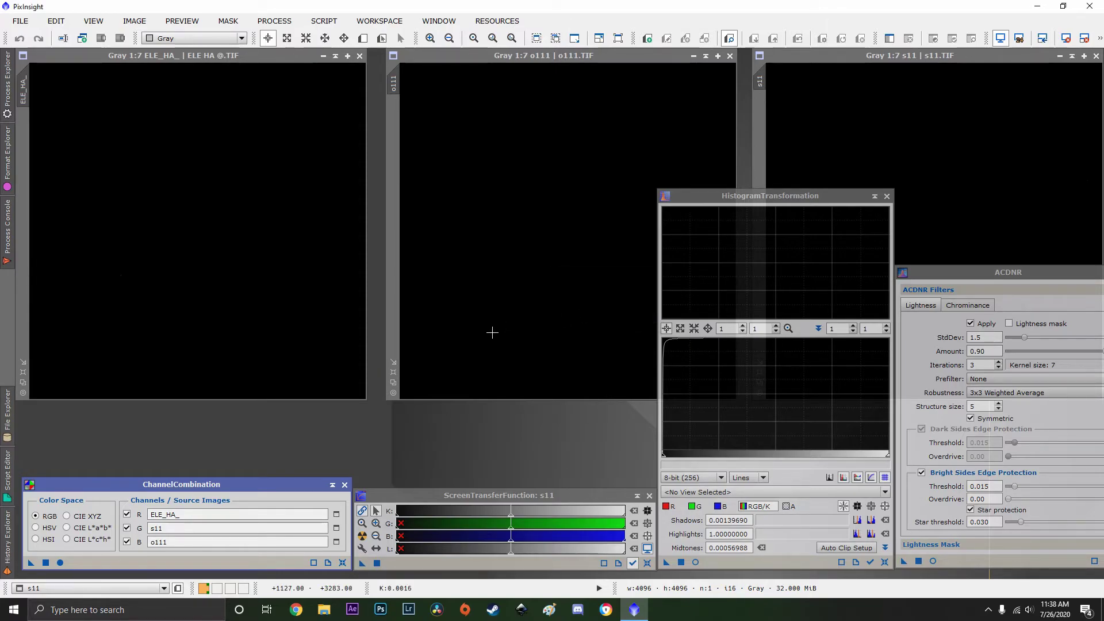
# Combine channels into Image05, stretch it with HistogramTransformation, and apply ACDNR noise reduction
pyautogui.click(61, 563)
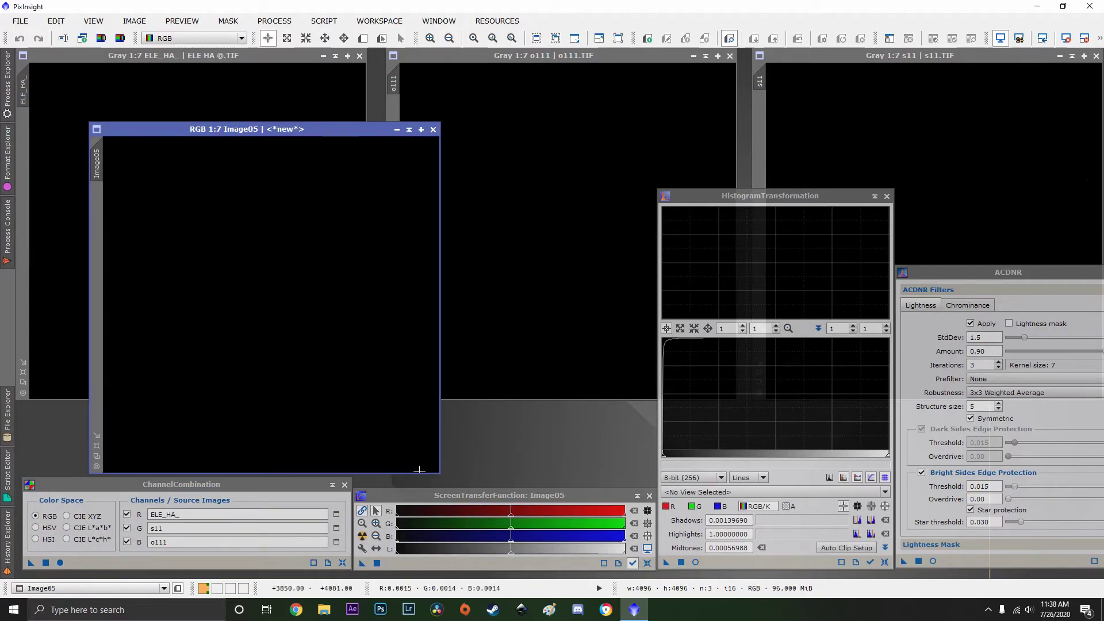
pyautogui.moveTo(666, 562); pyautogui.dragTo(318, 295)
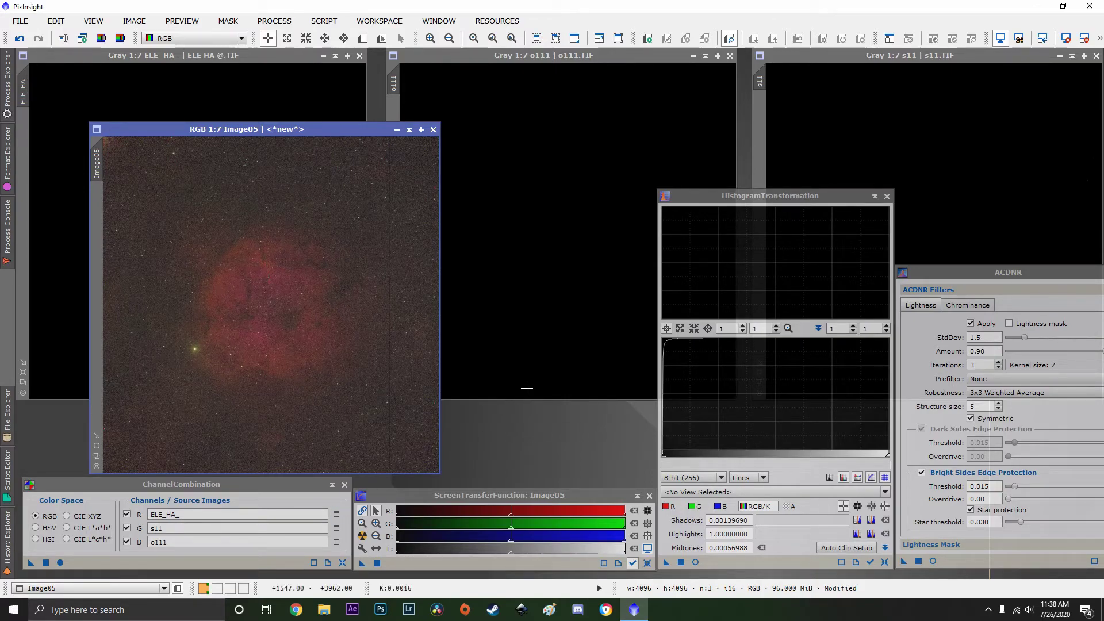
pyautogui.click(990, 270)
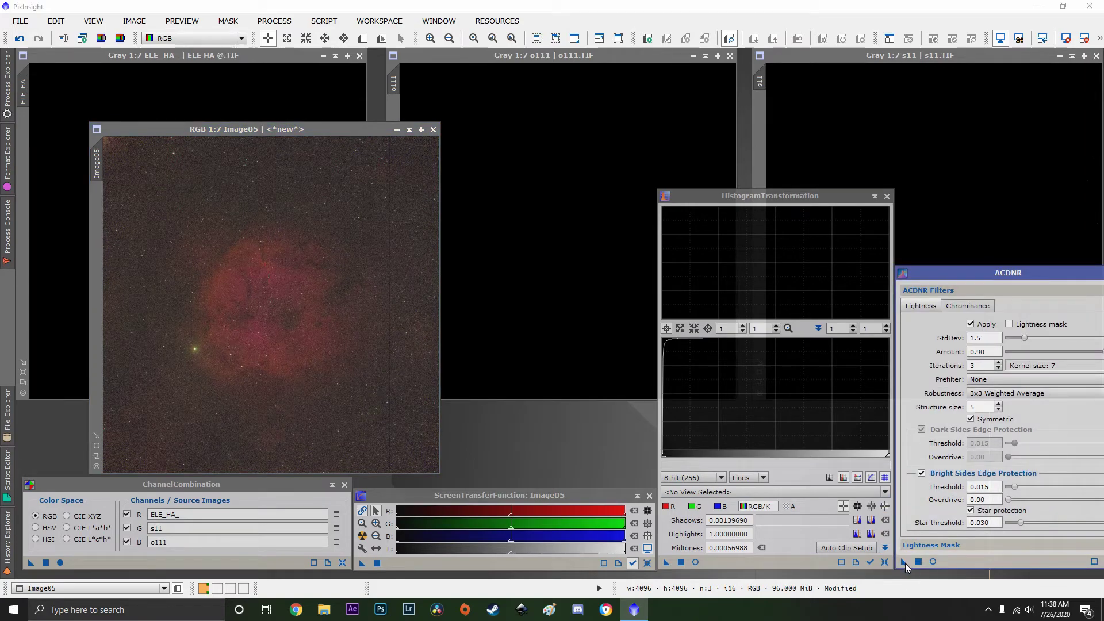
pyautogui.moveTo(904, 563); pyautogui.dragTo(326, 323)
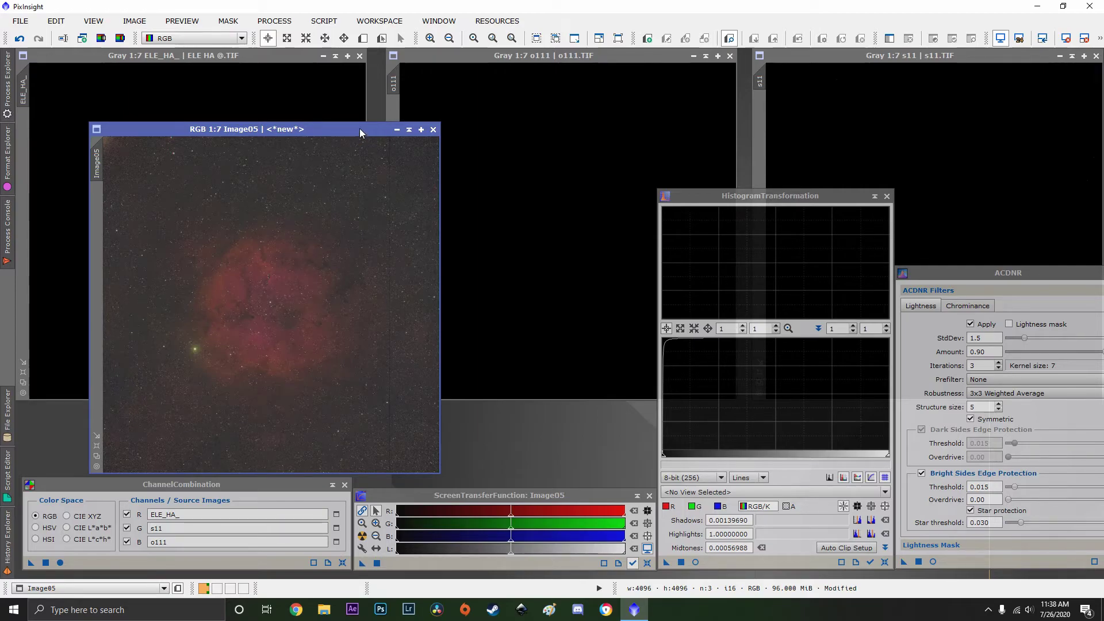
# Close Image05 without saving and bring ChannelCombination back to the front
pyautogui.click(434, 130)
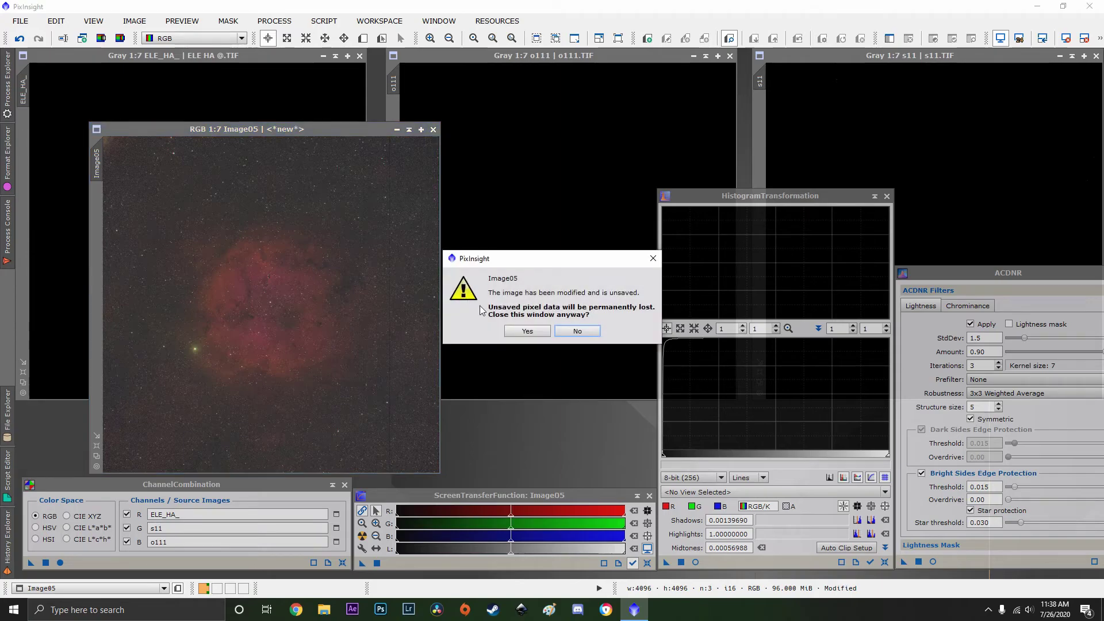
pyautogui.click(528, 331)
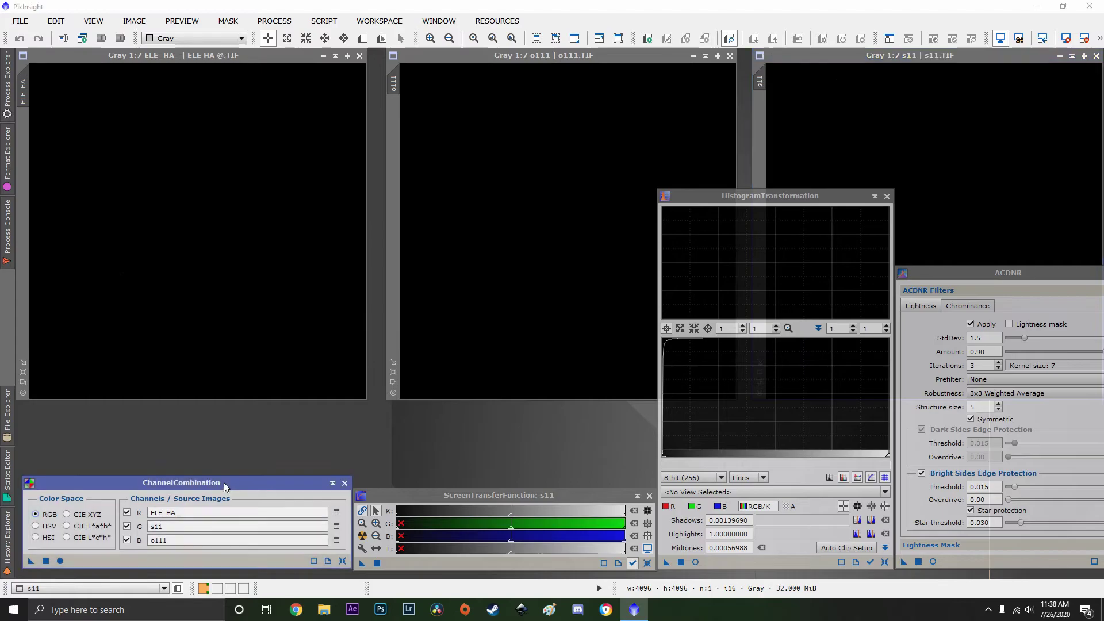
pyautogui.moveTo(223, 484); pyautogui.dragTo(223, 482)
# Assign s11 as the red source and ELE_HA_ as the green source in ChannelCombination
pyautogui.click(336, 513)
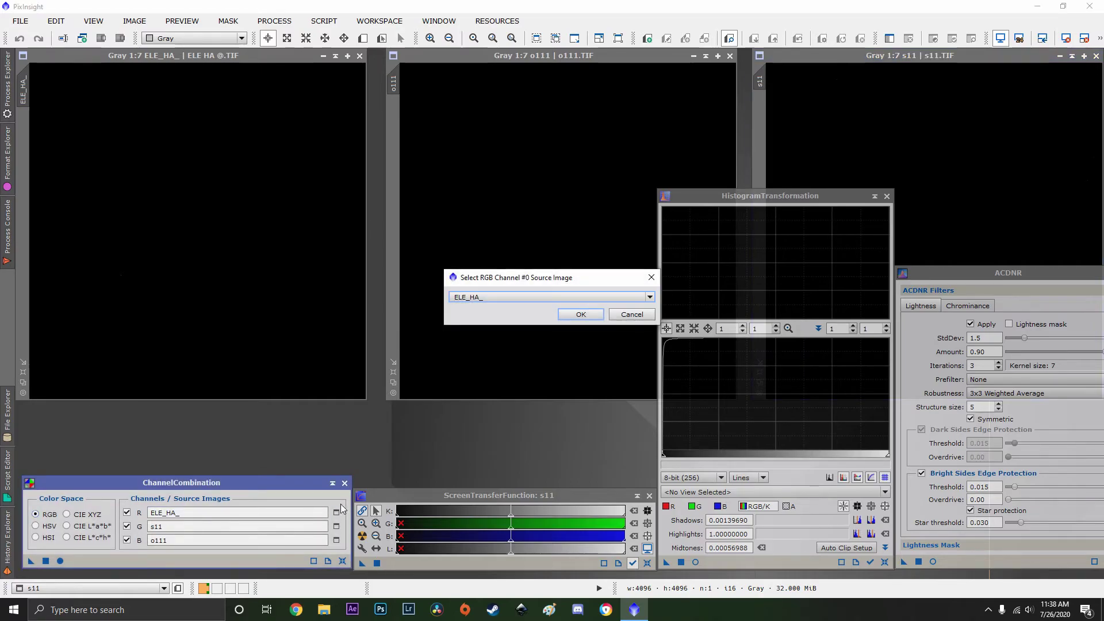
pyautogui.click(512, 298)
pyautogui.click(489, 316)
pyautogui.click(581, 315)
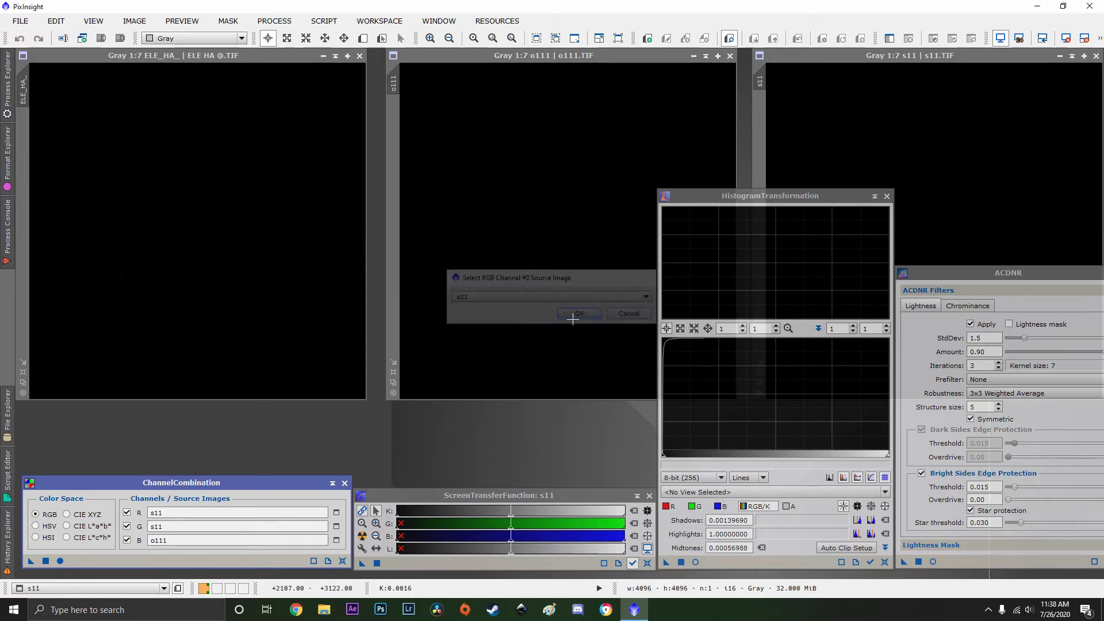
pyautogui.click(336, 526)
pyautogui.click(536, 295)
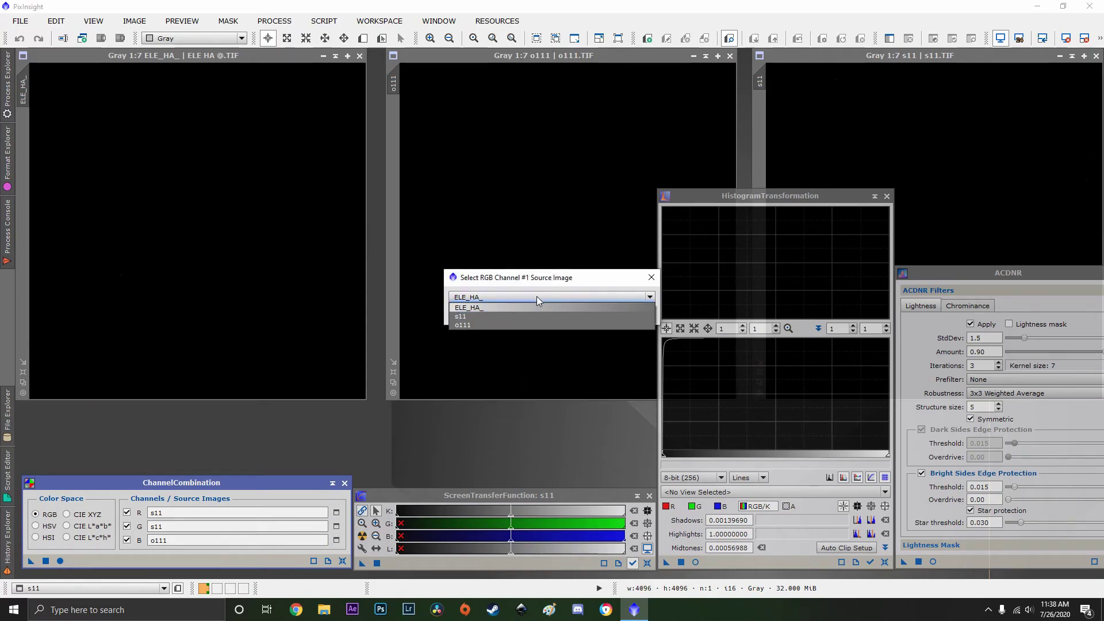
pyautogui.click(494, 307)
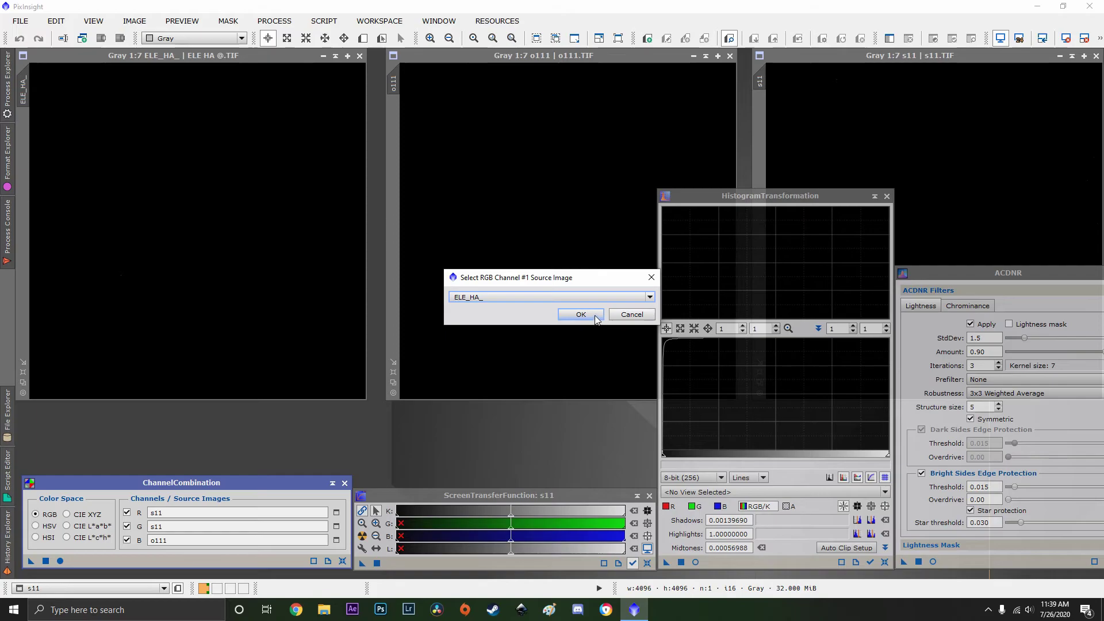
pyautogui.click(592, 318)
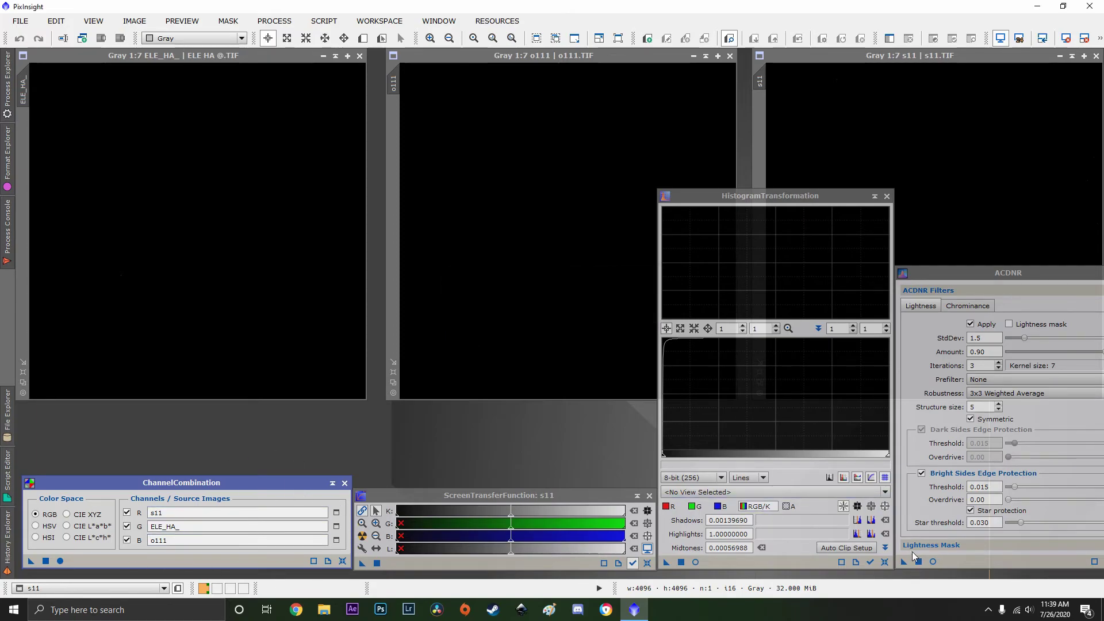
# Create Image06, stretch it with HistogramTransformation to reveal the green nebula, and apply ACDNR
pyautogui.click(60, 561)
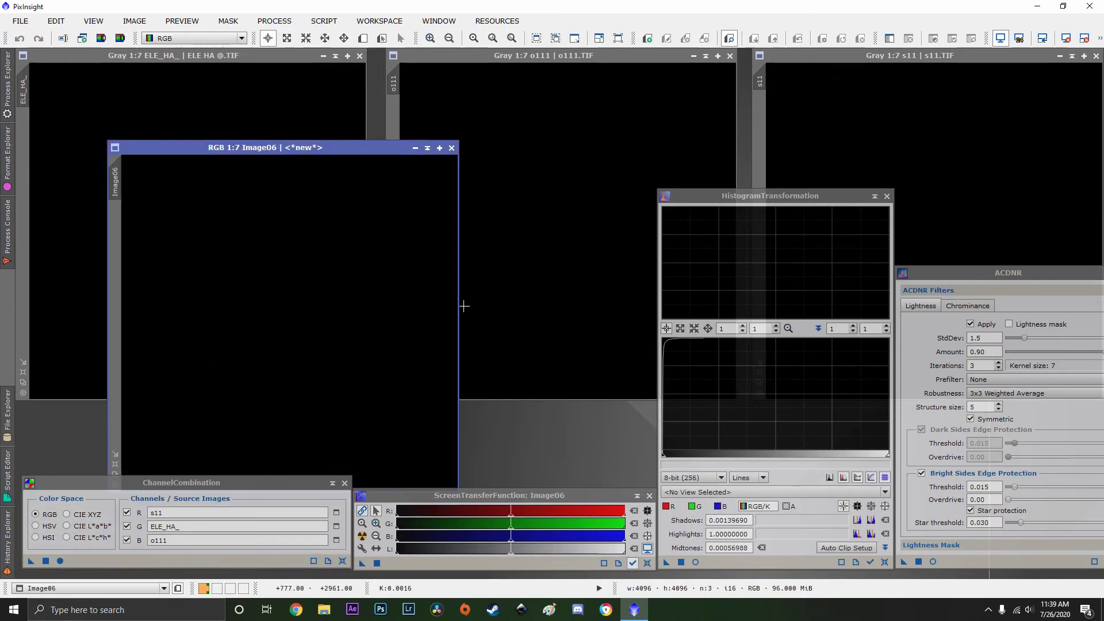
pyautogui.moveTo(316, 146); pyautogui.dragTo(401, 102)
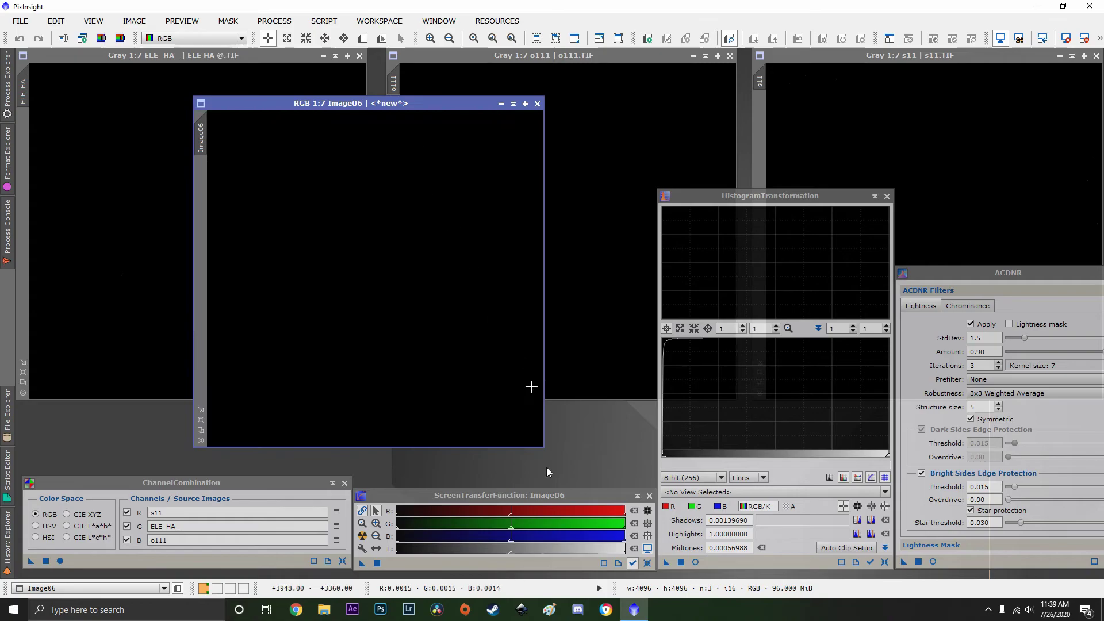
pyautogui.moveTo(666, 561); pyautogui.dragTo(394, 305)
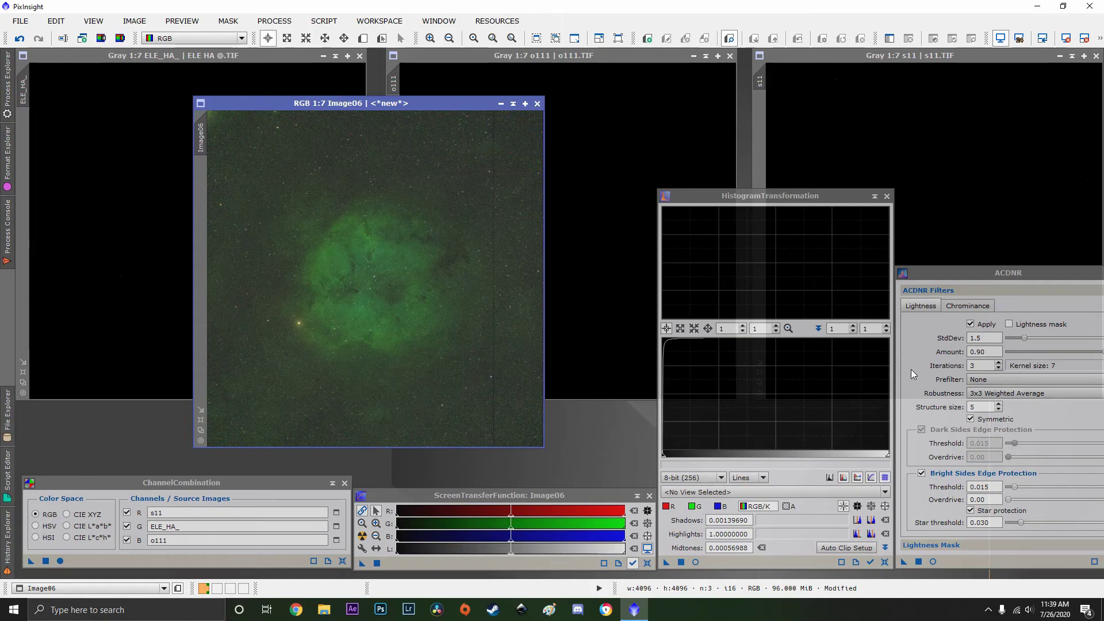
pyautogui.moveTo(903, 561); pyautogui.dragTo(427, 262)
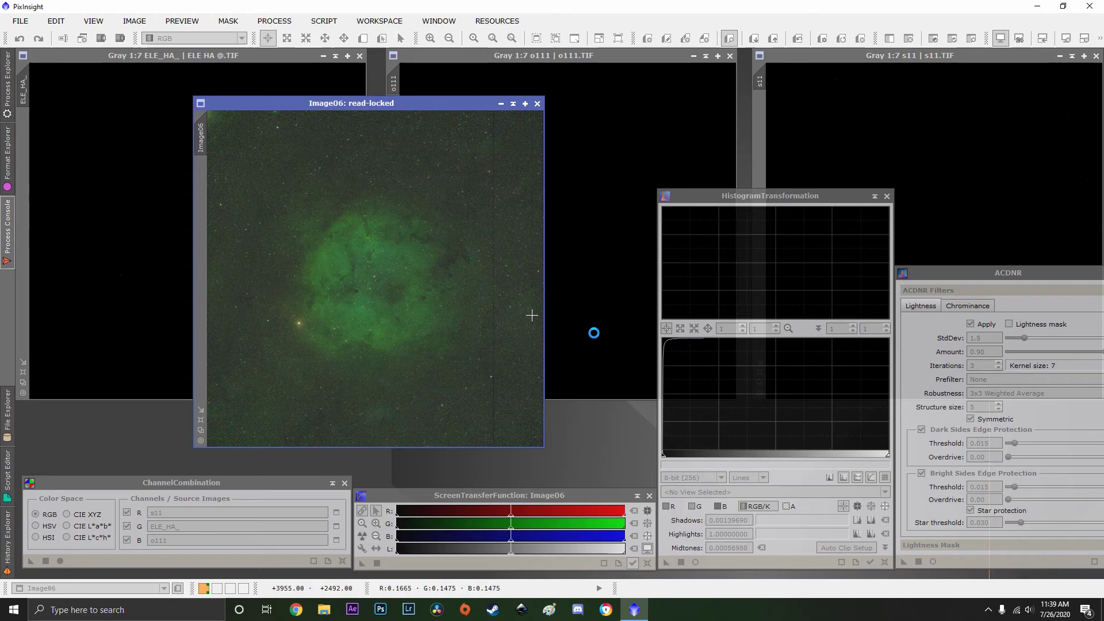